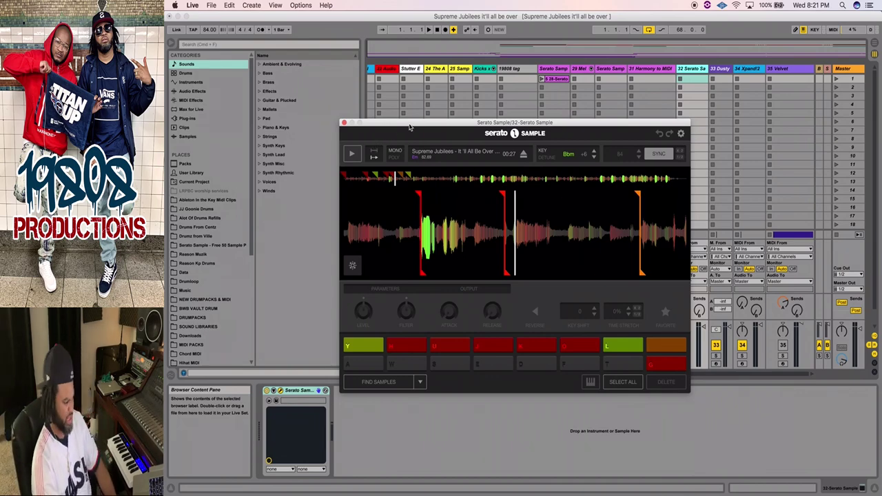
Move the Serato Sample window away from the mixer tracks and select the Serato Sample audio track numbered 30
{"action": "left_click_drag", "start_coordinate": [408, 127], "coordinate": [434, 127]}
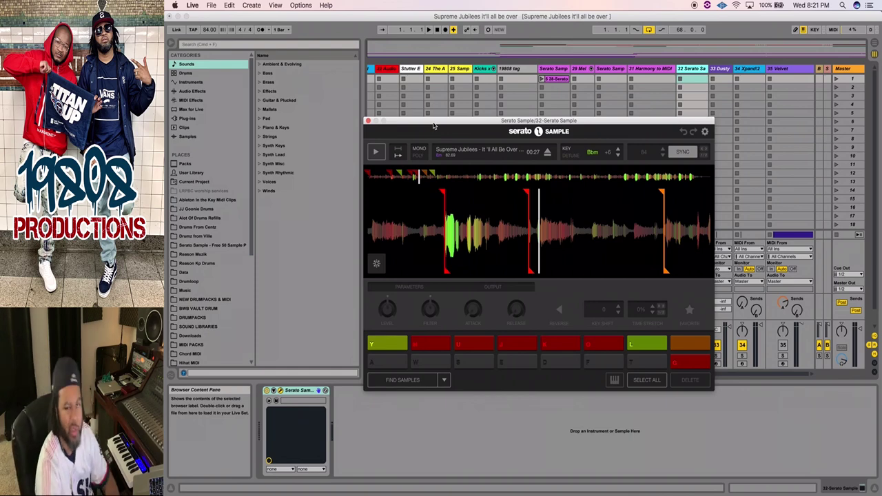
{"action": "left_click_drag", "start_coordinate": [433, 126], "coordinate": [373, 120]}
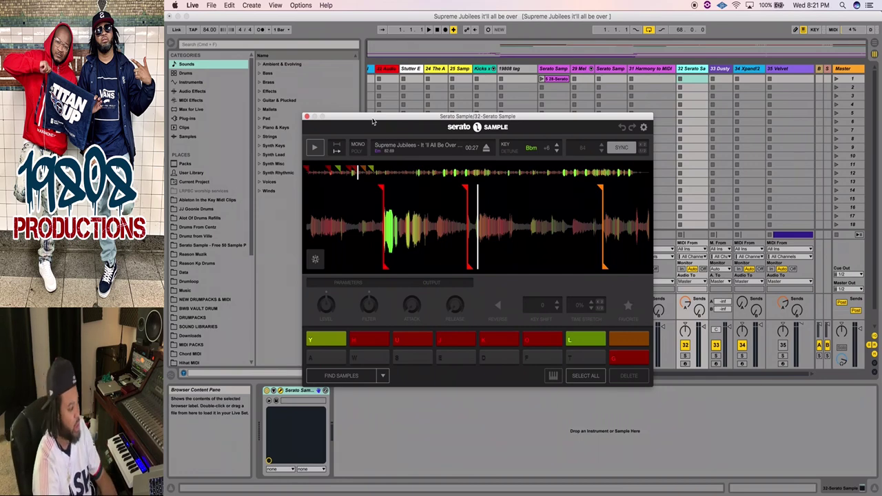
{"action": "left_click_drag", "start_coordinate": [373, 120], "coordinate": [317, 107]}
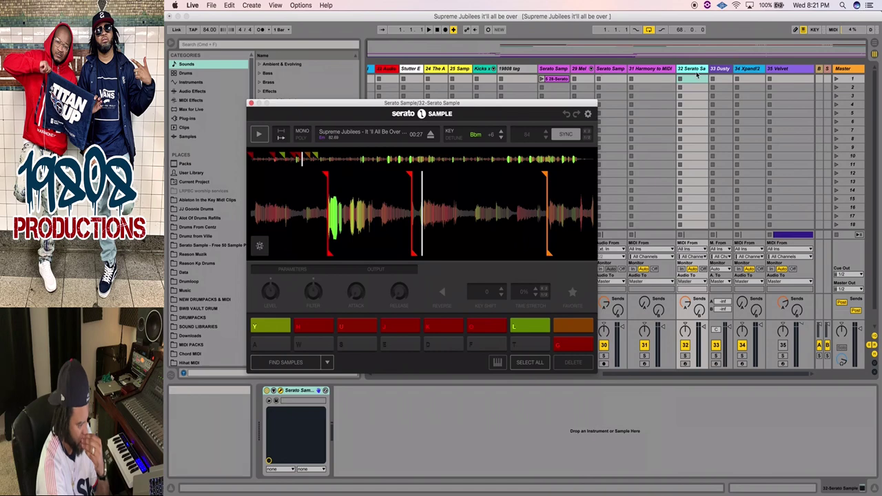
{"action": "left_click", "coordinate": [666, 70]}
{"action": "left_click", "coordinate": [684, 70]}
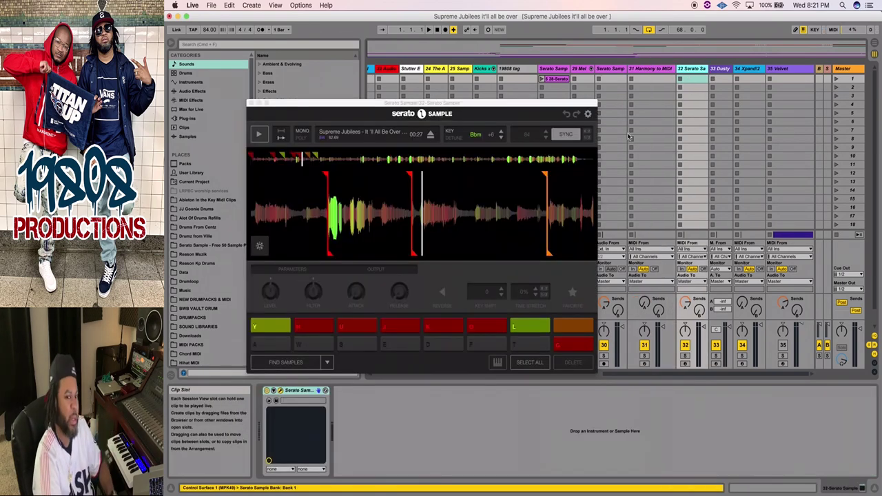
{"action": "left_click", "coordinate": [610, 70]}
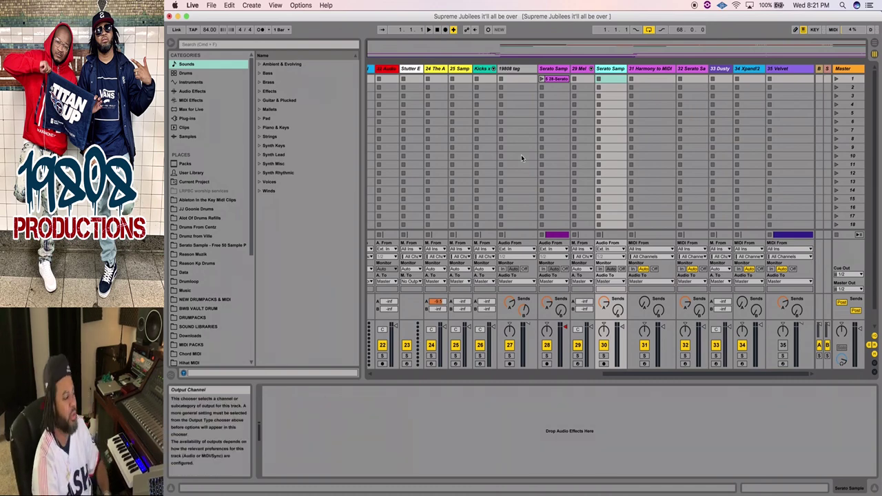
Browse the library categories to the plug-ins and list the local VST plug-ins
{"action": "left_click", "coordinate": [189, 137]}
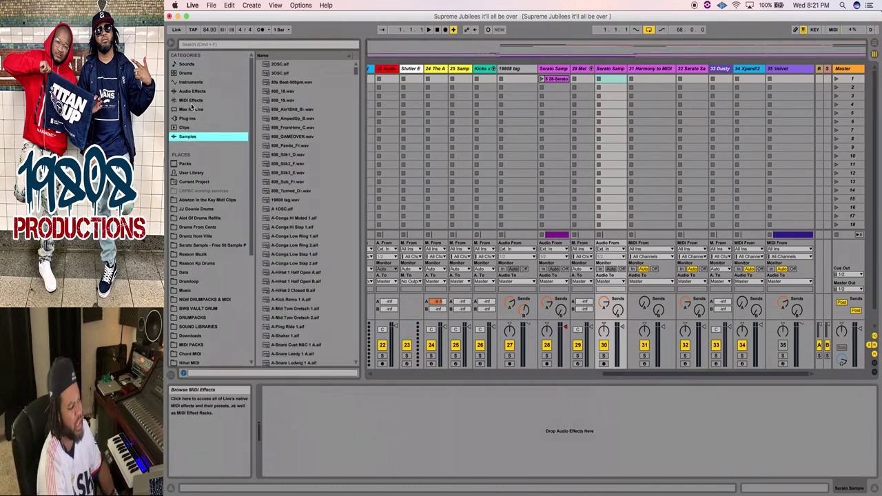
{"action": "left_click", "coordinate": [193, 119]}
{"action": "left_click", "coordinate": [199, 91]}
{"action": "left_click", "coordinate": [199, 82]}
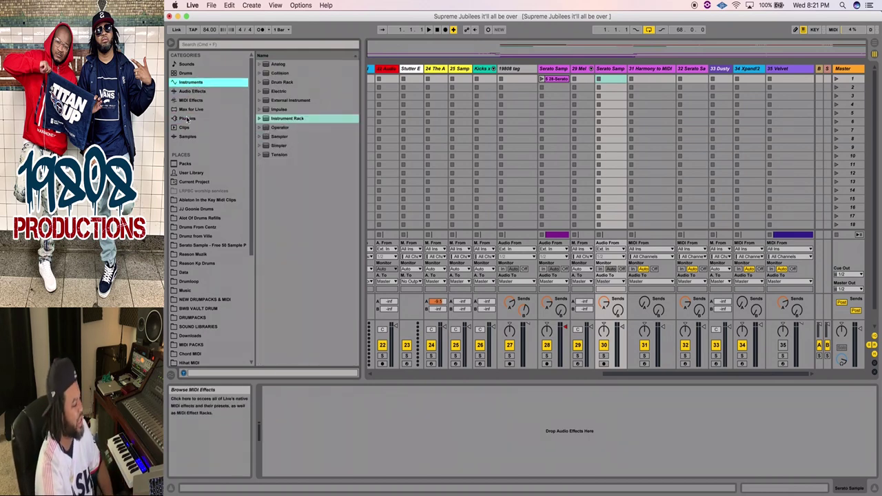
{"action": "left_click", "coordinate": [190, 119]}
{"action": "left_click", "coordinate": [260, 74]}
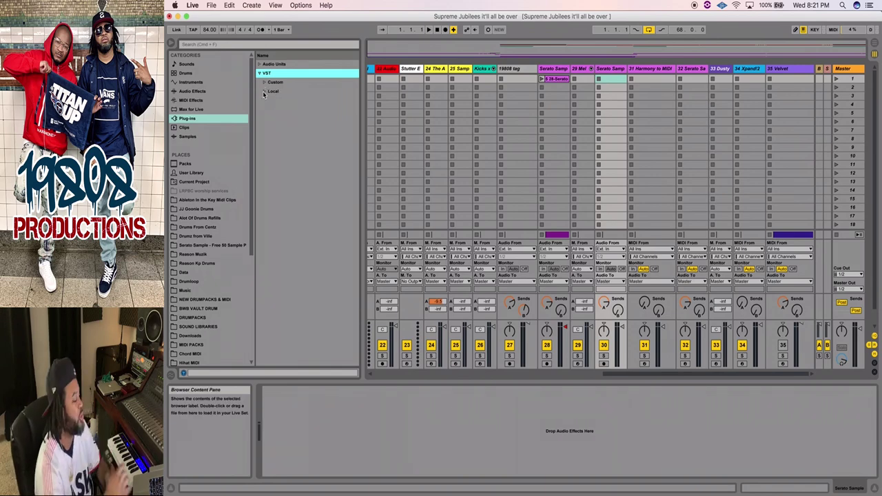
{"action": "left_click", "coordinate": [264, 92]}
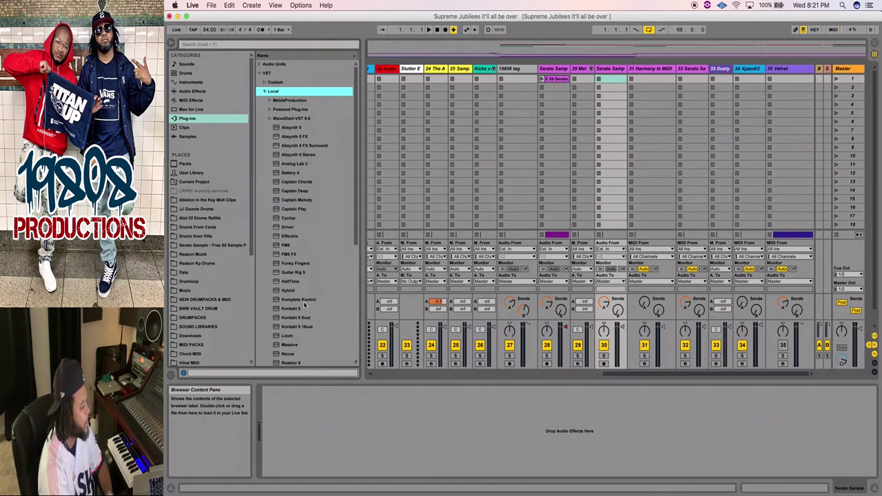
Look through the local VST plug-ins for Serato Sample
{"action": "scroll", "coordinate": [304, 306], "scroll_direction": "down", "scroll_amount": 10}
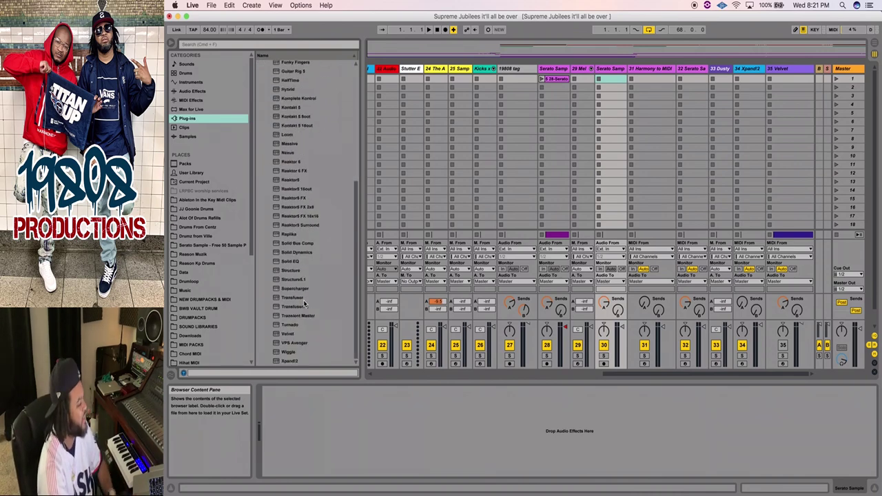
{"action": "scroll", "coordinate": [304, 304], "scroll_direction": "up", "scroll_amount": 10}
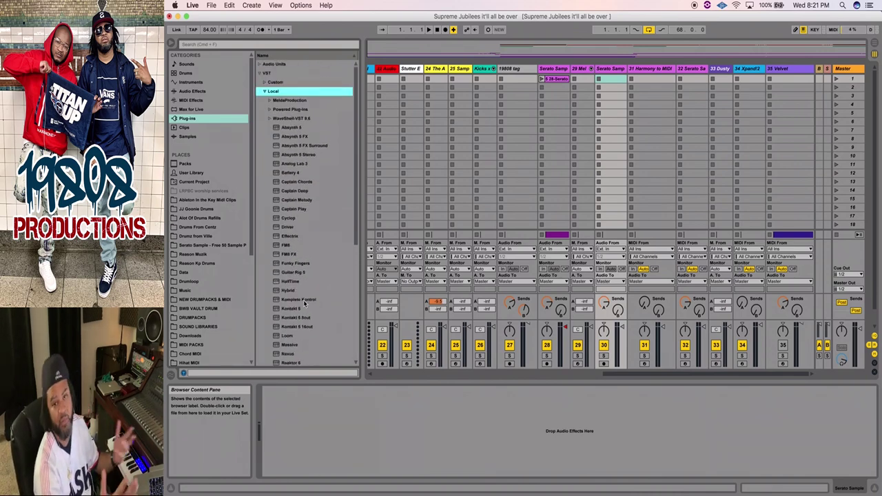
{"action": "scroll", "coordinate": [304, 303], "scroll_direction": "down", "scroll_amount": 10}
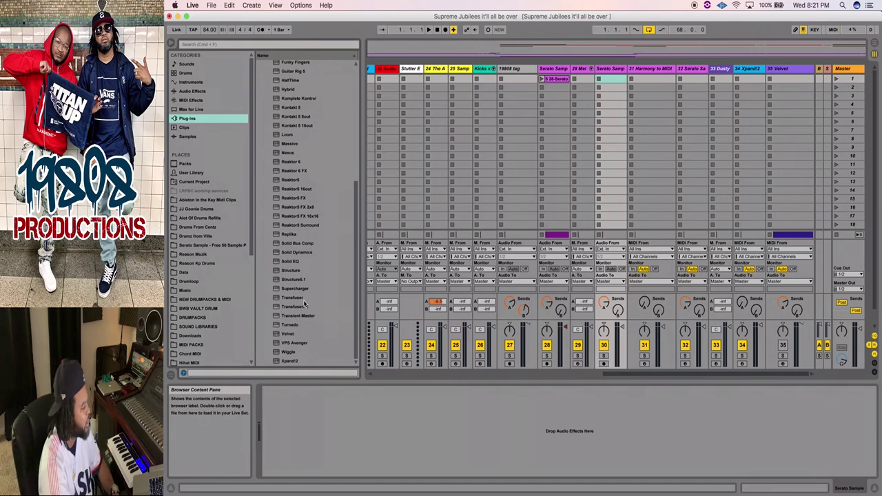
{"action": "scroll", "coordinate": [301, 192], "scroll_direction": "up", "scroll_amount": 6}
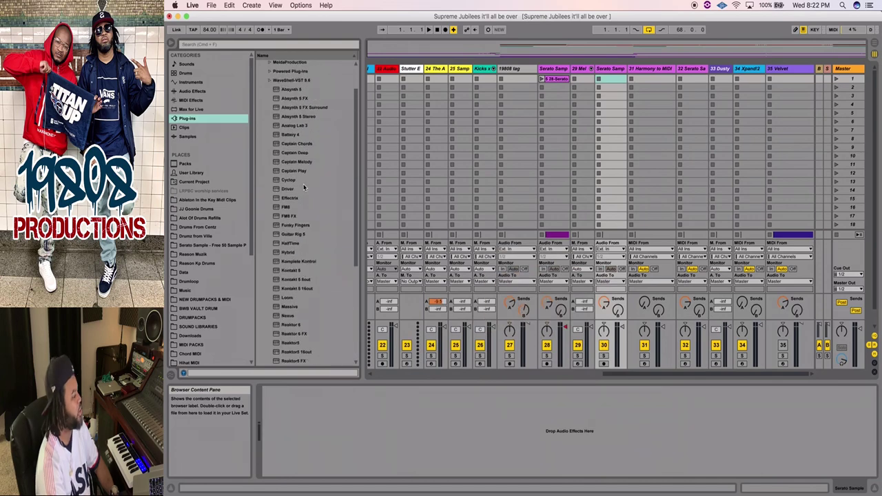
{"action": "scroll", "coordinate": [295, 214], "scroll_direction": "down", "scroll_amount": 6}
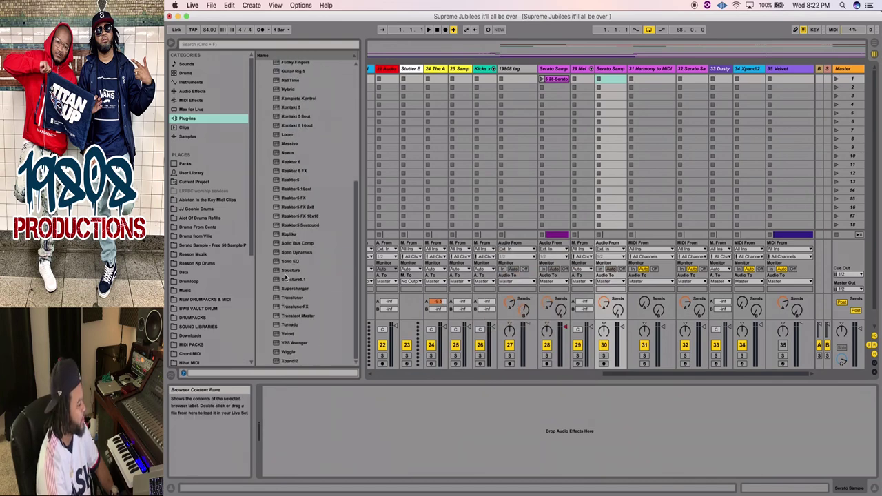
{"action": "scroll", "coordinate": [294, 323], "scroll_direction": "up", "scroll_amount": 6}
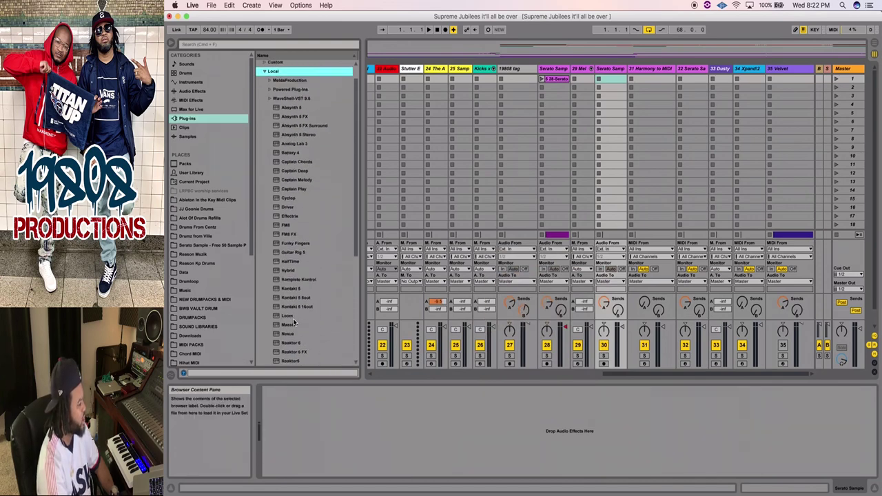
{"action": "scroll", "coordinate": [294, 323], "scroll_direction": "up", "scroll_amount": 2}
Close the Local VST folder and list the Custom VST plug-ins down to Serato Sample
{"action": "left_click", "coordinate": [264, 90]}
{"action": "left_click", "coordinate": [264, 90]}
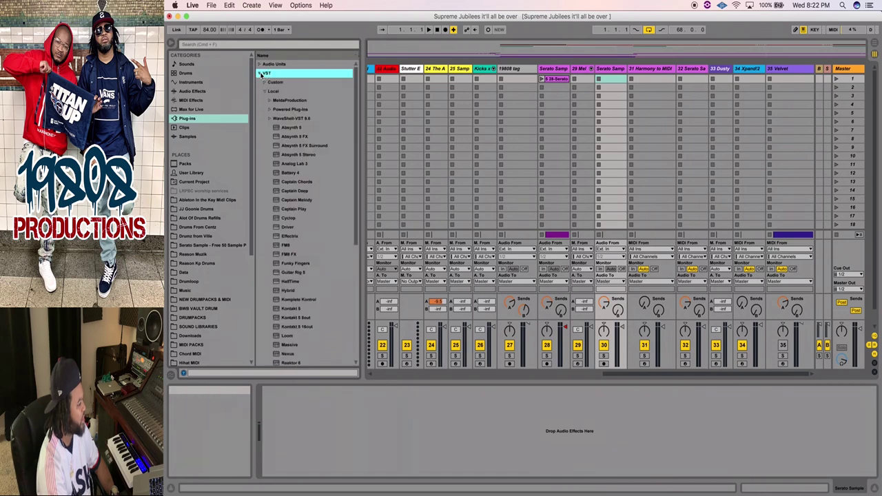
{"action": "left_click", "coordinate": [264, 91]}
{"action": "left_click", "coordinate": [264, 86]}
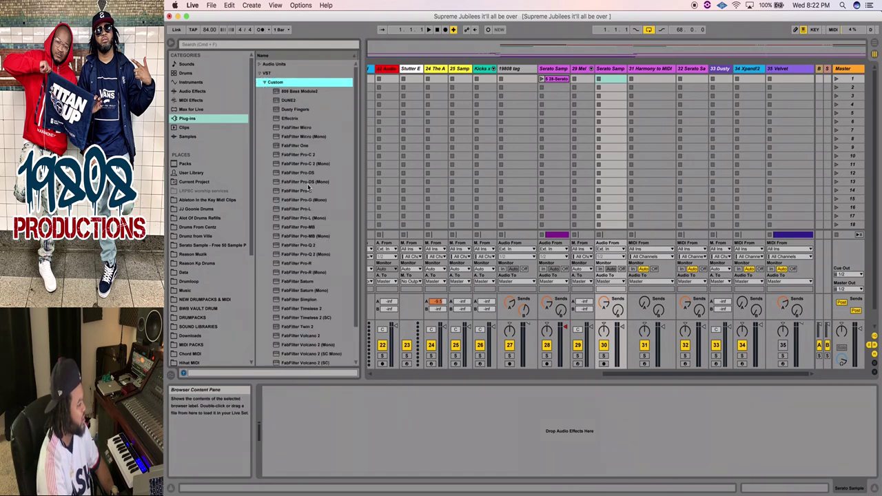
{"action": "scroll", "coordinate": [309, 188], "scroll_direction": "down", "scroll_amount": 3}
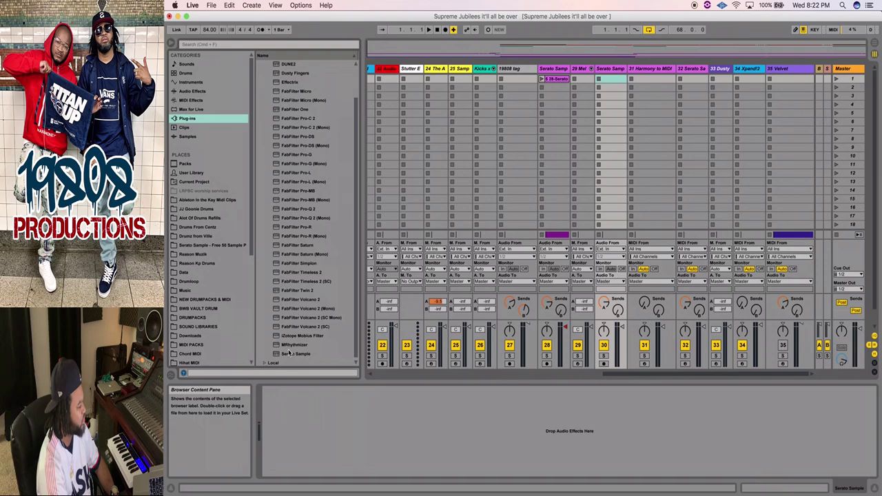
Load the Serato Sample plug-in onto a new MIDI track after the 35 Velvet track
{"action": "left_click_drag", "start_coordinate": [290, 354], "coordinate": [554, 58]}
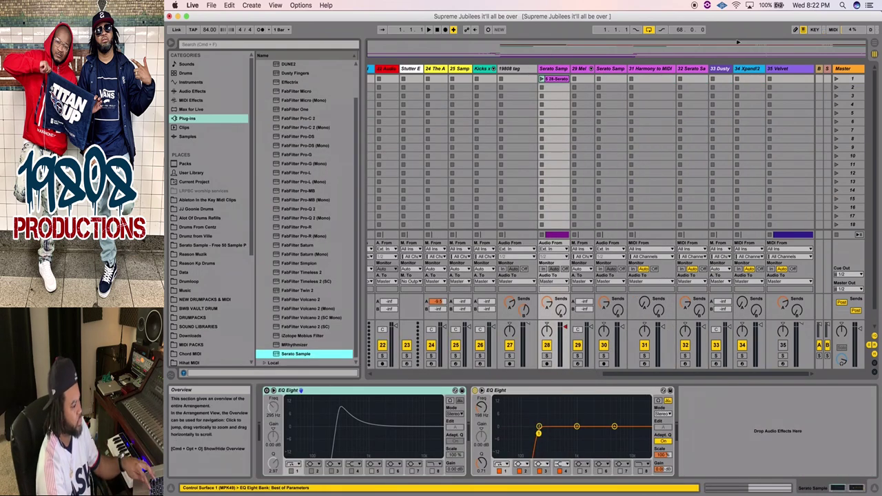
{"action": "left_click", "coordinate": [764, 69]}
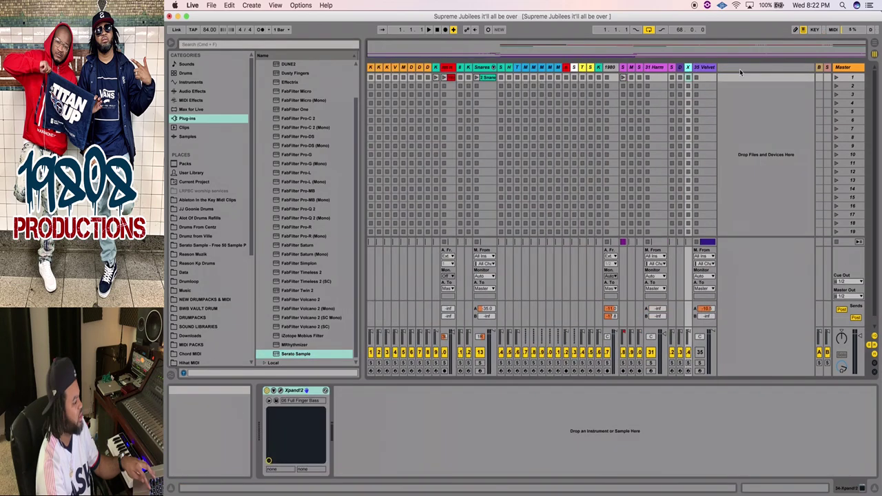
{"action": "left_click", "coordinate": [293, 356]}
{"action": "left_click_drag", "start_coordinate": [293, 357], "coordinate": [733, 125]}
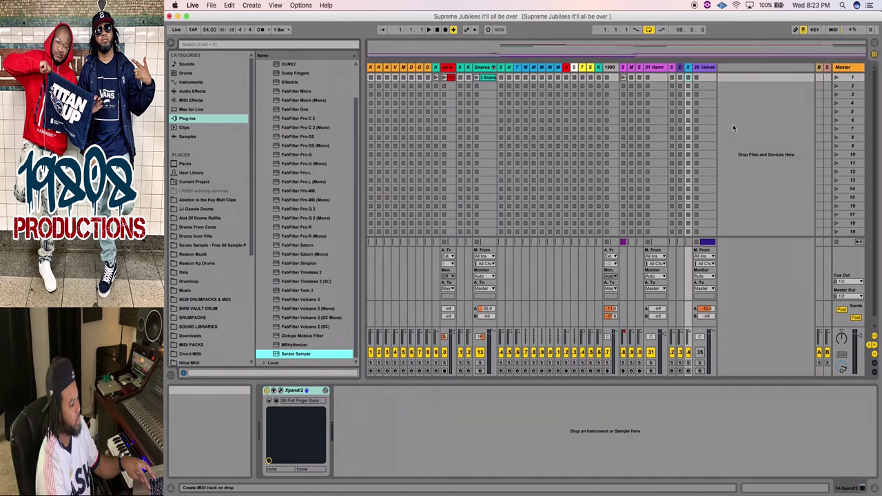
{"action": "left_click_drag", "start_coordinate": [733, 125], "coordinate": [732, 124]}
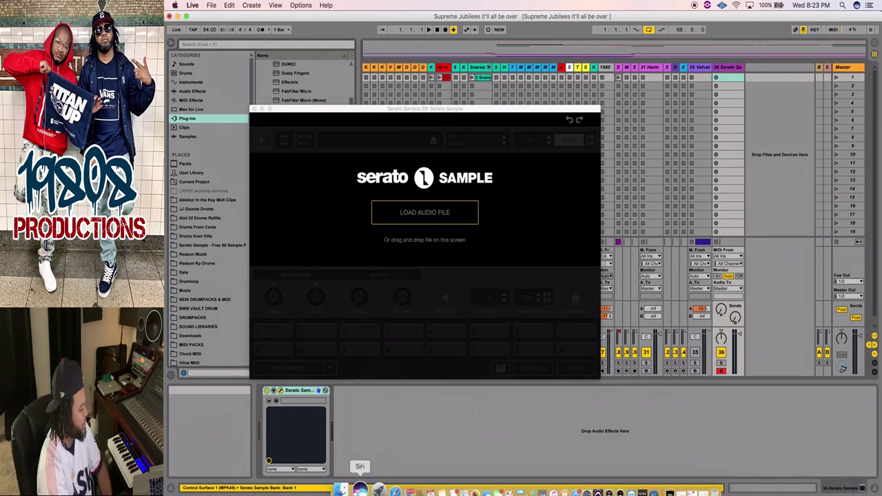
Switch to Finder and open the Vsts drive
{"action": "left_click", "coordinate": [342, 491]}
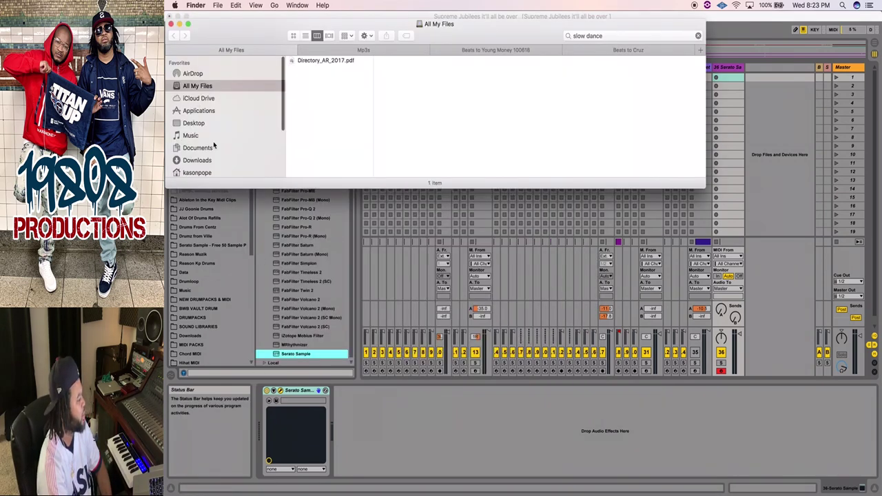
{"action": "scroll", "coordinate": [214, 145], "scroll_direction": "down", "scroll_amount": 5}
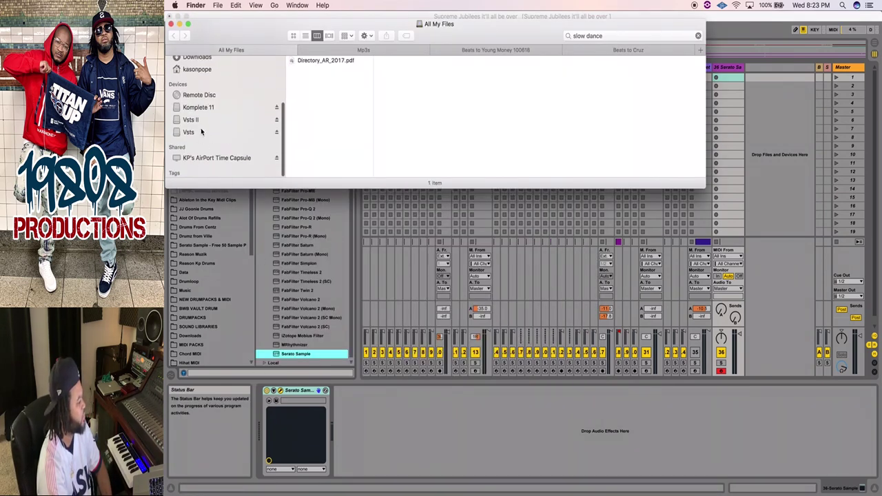
{"action": "left_click", "coordinate": [188, 132]}
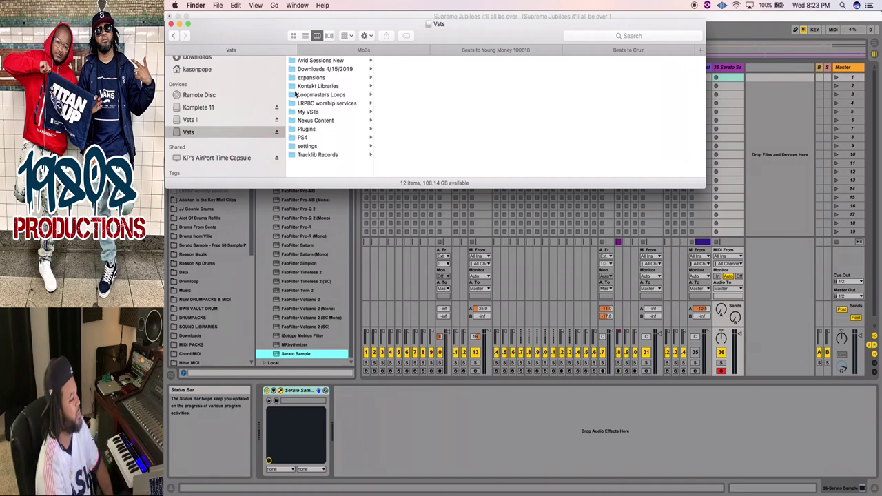
{"action": "scroll", "coordinate": [314, 95], "scroll_direction": "down", "scroll_amount": 1}
{"action": "scroll", "coordinate": [314, 95], "scroll_direction": "down", "scroll_amount": 1}
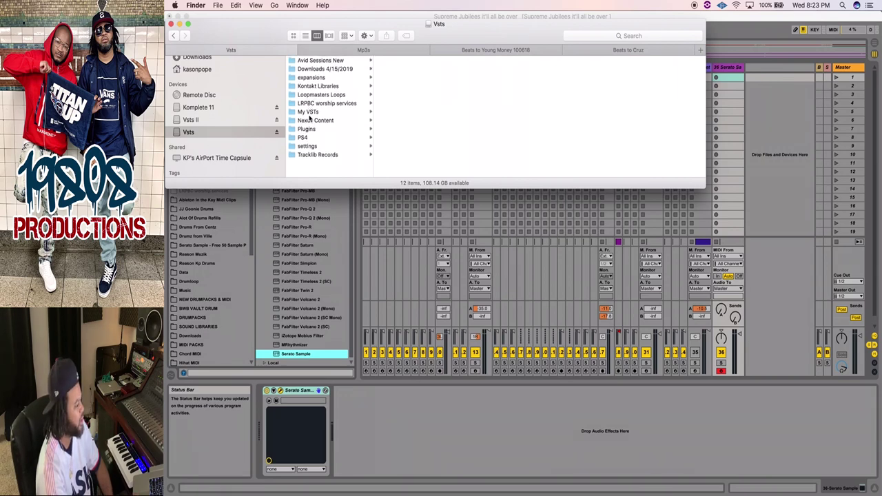
Open the Downloads 4/15/2019 folder and locate the Supreme Jubilees MP3 in it
{"action": "left_click", "coordinate": [309, 121]}
{"action": "left_click", "coordinate": [324, 78]}
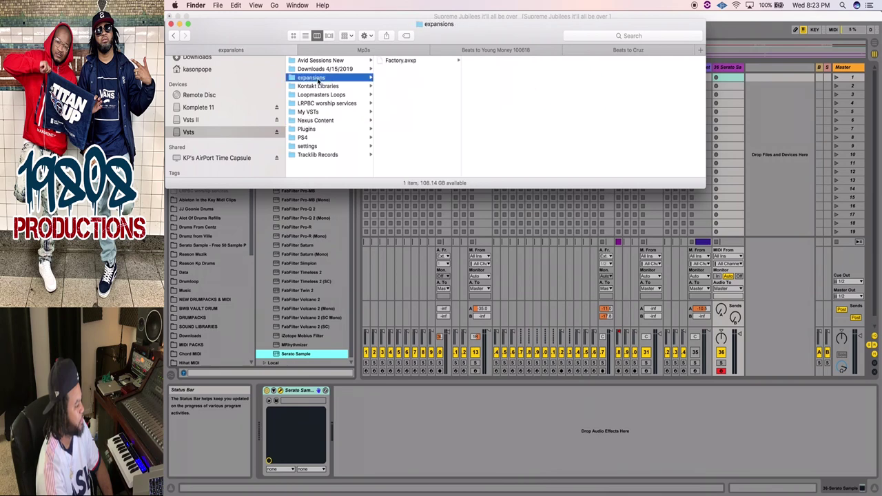
{"action": "left_click", "coordinate": [319, 87]}
{"action": "left_click", "coordinate": [322, 71]}
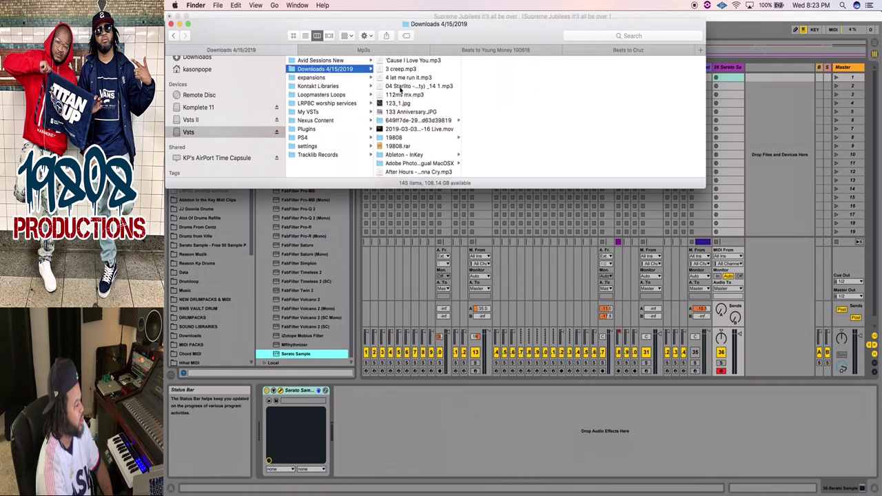
{"action": "scroll", "coordinate": [404, 123], "scroll_direction": "down", "scroll_amount": 15}
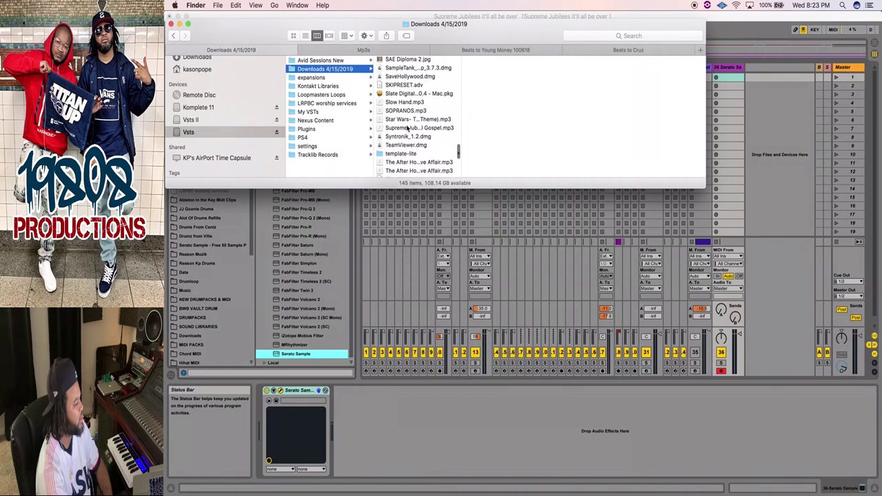
Load the file "Supreme Jubilees - It 'll All Be Over 1979 Soul Gospel.mp3" from Finder into the empty Serato Sample instance in Live
{"action": "left_click", "coordinate": [408, 127]}
{"action": "left_click_drag", "start_coordinate": [408, 126], "coordinate": [503, 381]}
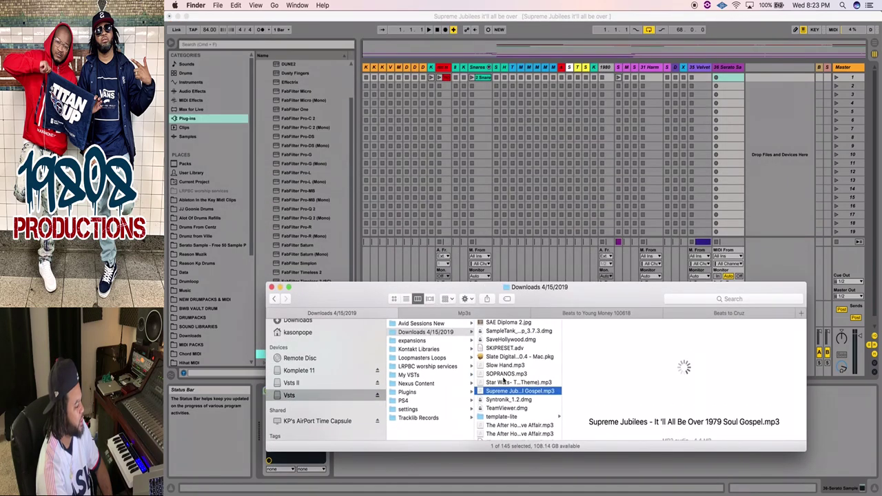
{"action": "left_click", "coordinate": [720, 68]}
{"action": "key", "text": "super+Tab"}
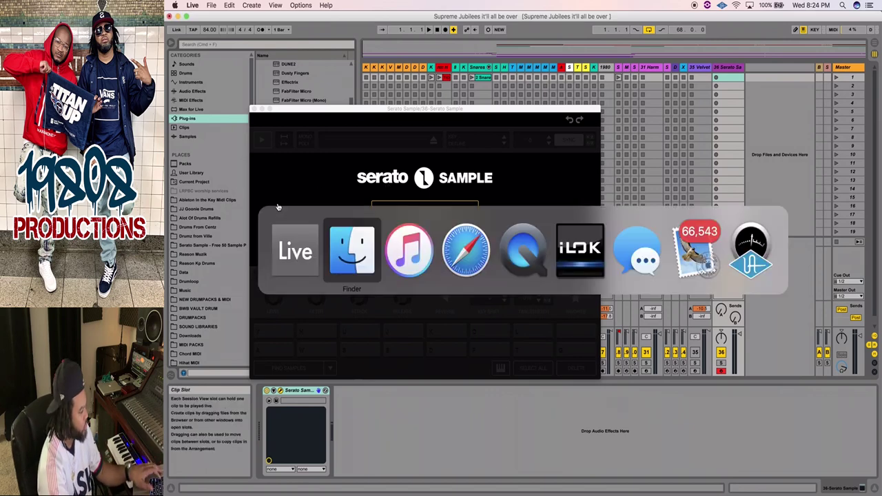
{"action": "key", "text": "super+Tab"}
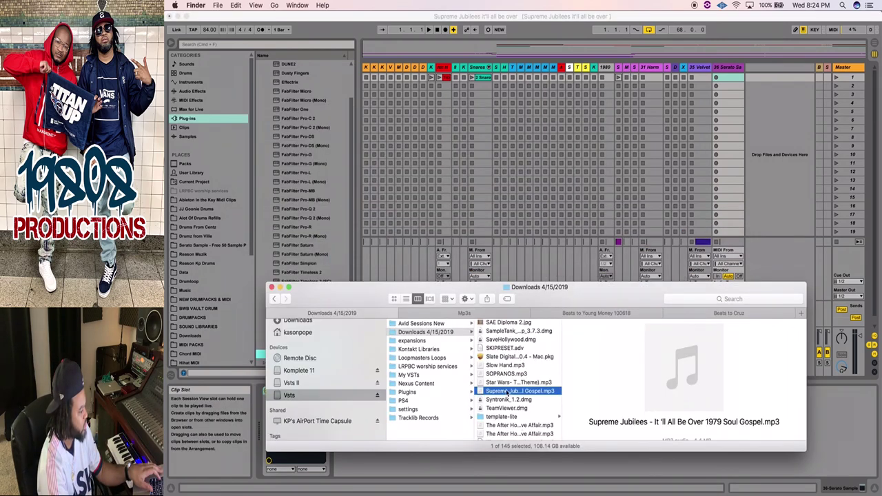
{"action": "left_click_drag", "start_coordinate": [508, 394], "coordinate": [468, 221]}
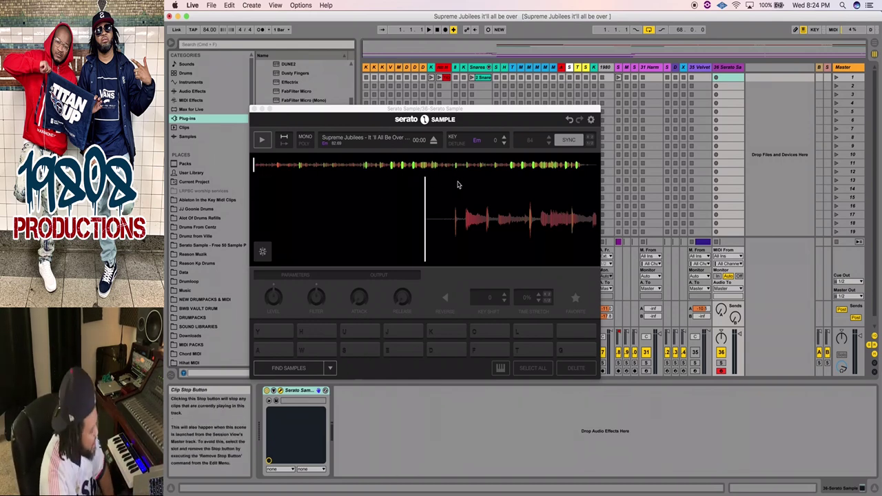
Position the sample's playhead at the start of the music in the waveform, at about 00:01
{"action": "left_click", "coordinate": [467, 230]}
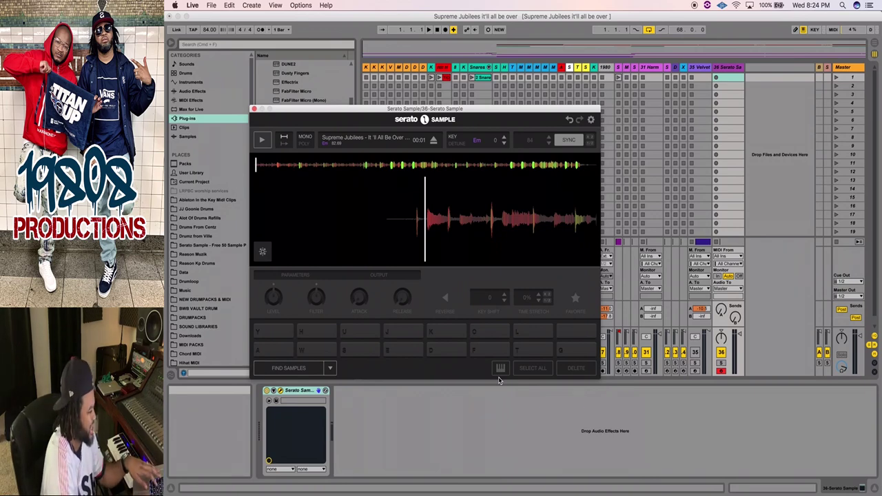
{"action": "left_click_drag", "start_coordinate": [483, 220], "coordinate": [430, 228]}
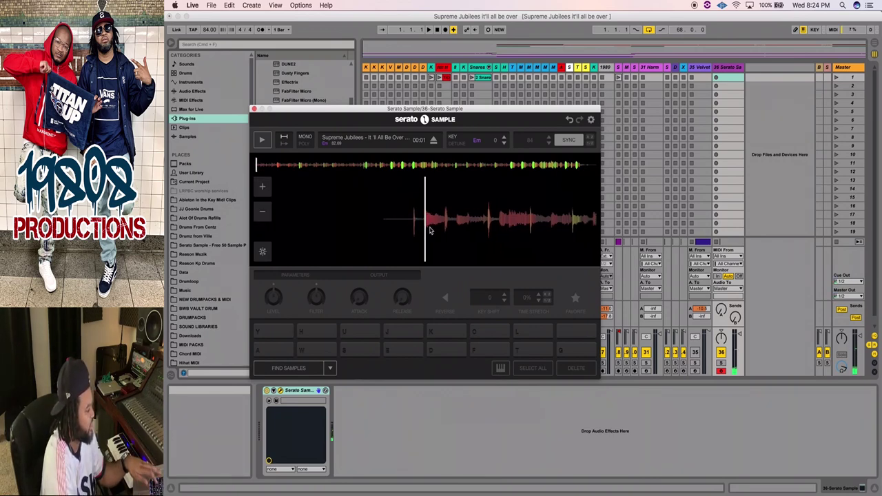
Shift the computer MIDI keyboard's octave down to C1 so its notes fall within the Serato Sample pad range
{"action": "key", "text": "a"}
{"action": "key", "text": "x"}
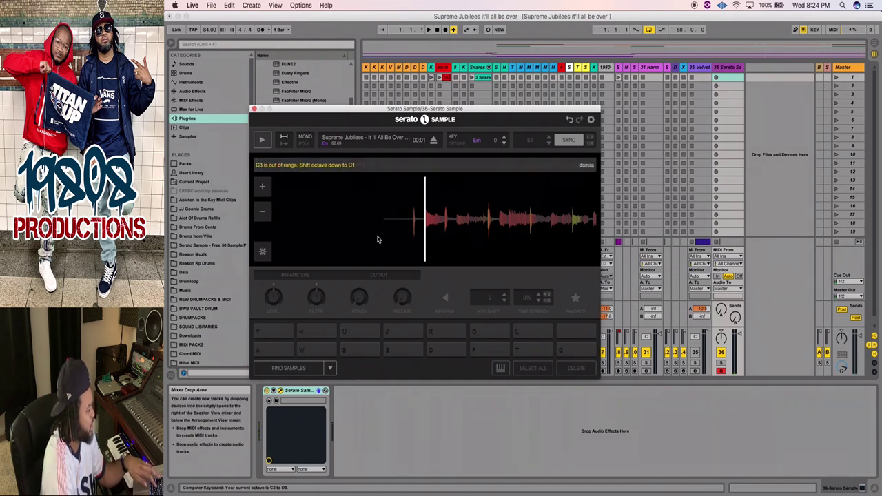
{"action": "key", "text": "a"}
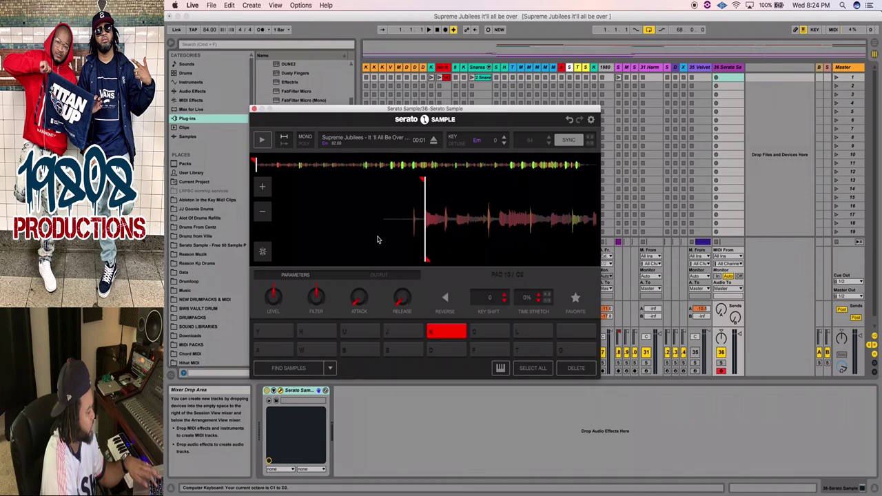
Set a cue on pad A at the start of the music, delete the stray cue on pad K, and select pad A
{"action": "key", "text": "a"}
{"action": "mouse_move", "coordinate": [447, 330]}
{"action": "left_mouse_down"}
{"action": "mouse_move", "coordinate": [529, 356]}
{"action": "mouse_move", "coordinate": [488, 356]}
{"action": "mouse_move", "coordinate": [461, 330]}
{"action": "left_mouse_up"}
{"action": "left_click", "coordinate": [564, 369]}
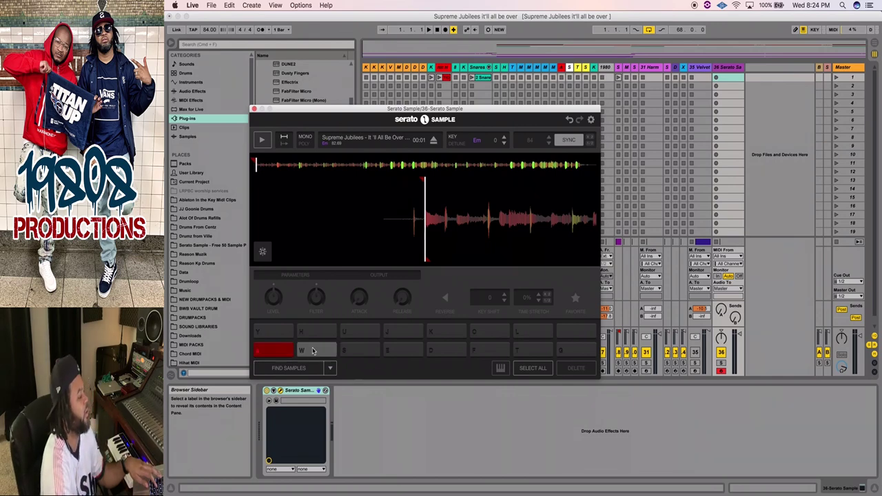
{"action": "left_click", "coordinate": [272, 356]}
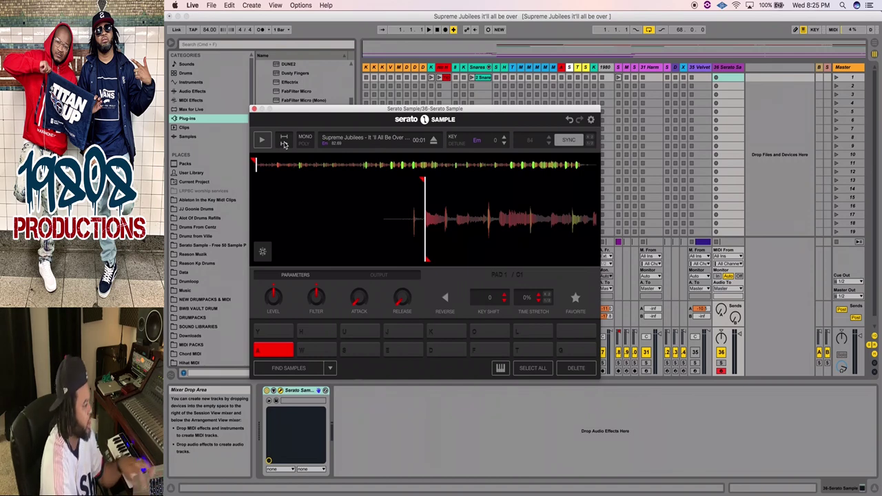
Play the sample from pad A in continuous mode and set trial cues on pads W, S, D and F
{"action": "key", "text": "a"}
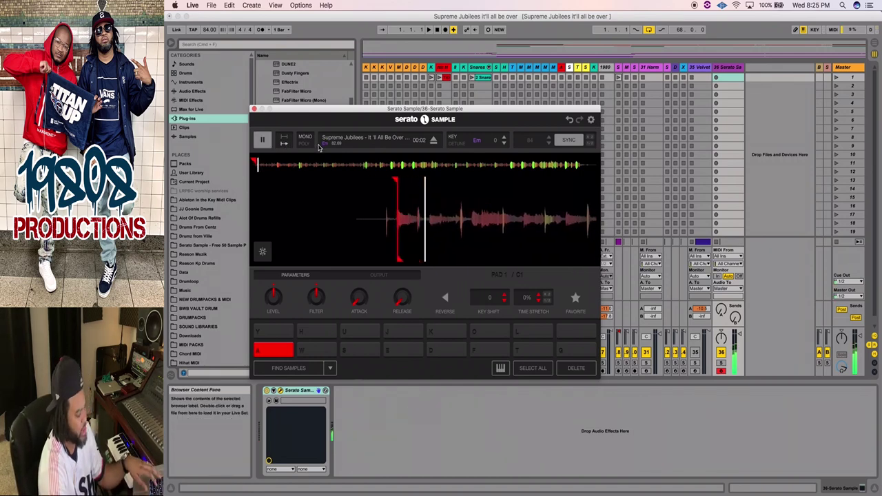
{"action": "key", "text": "a"}
{"action": "key", "text": "a"}
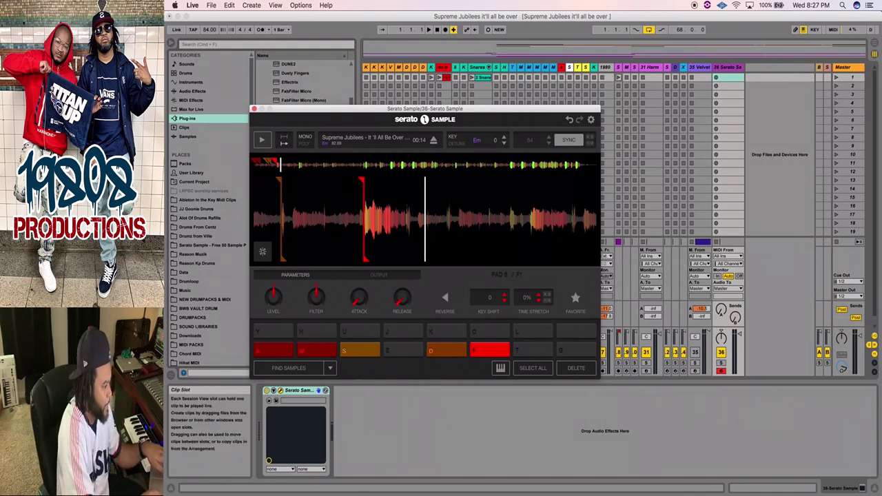
Play the sample from pad A while raising its key shift to +9 (C#m), and pause playback
{"action": "left_click", "coordinate": [506, 139]}
{"action": "left_click", "coordinate": [506, 139]}
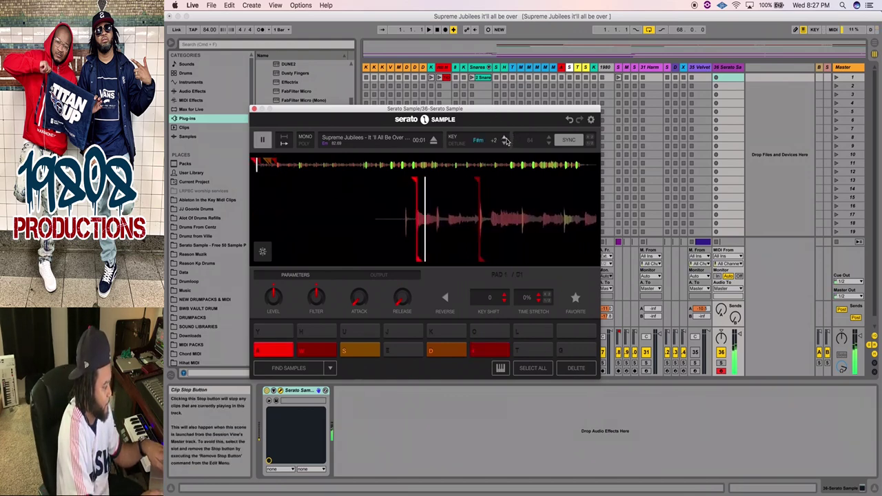
{"action": "left_click", "coordinate": [506, 139]}
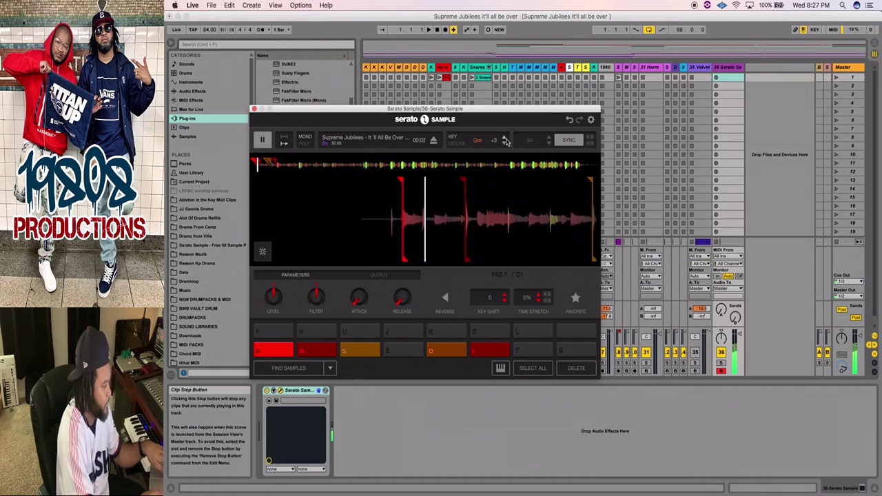
{"action": "left_click", "coordinate": [506, 139]}
{"action": "left_click", "coordinate": [505, 139]}
{"action": "left_click", "coordinate": [505, 139]}
{"action": "left_click", "coordinate": [505, 140]}
{"action": "left_click", "coordinate": [505, 140]}
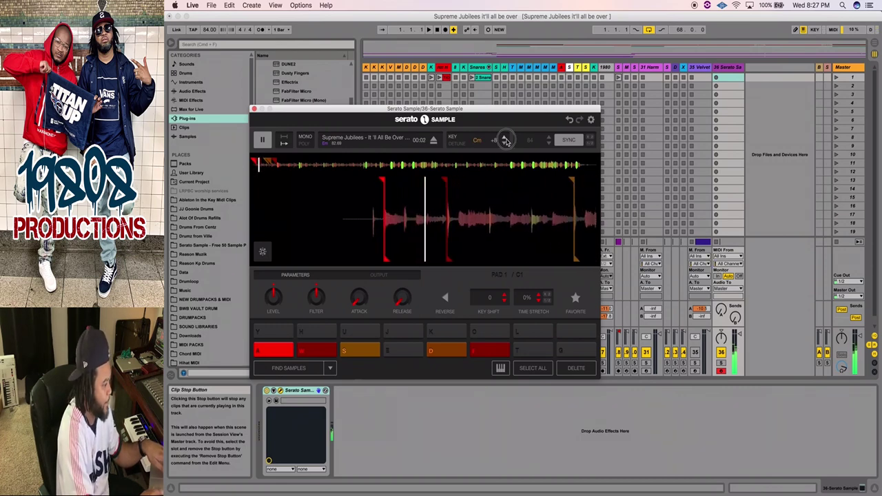
{"action": "left_click", "coordinate": [505, 139]}
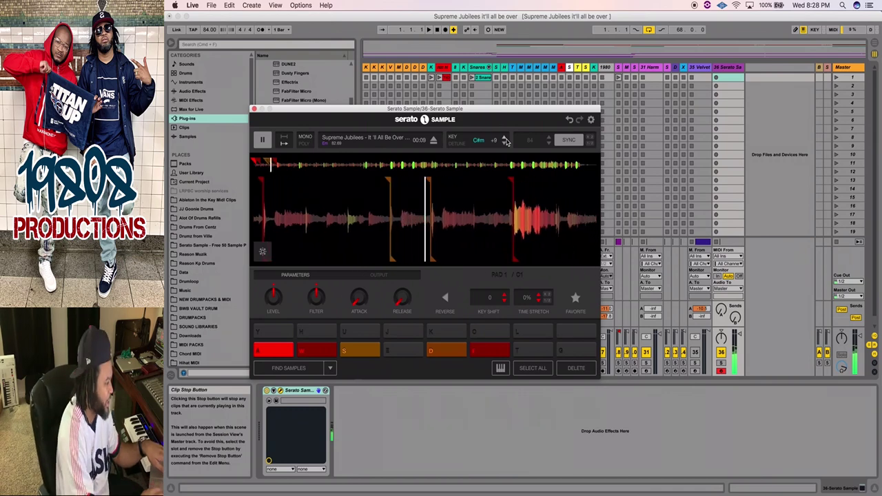
{"action": "left_click", "coordinate": [262, 141]}
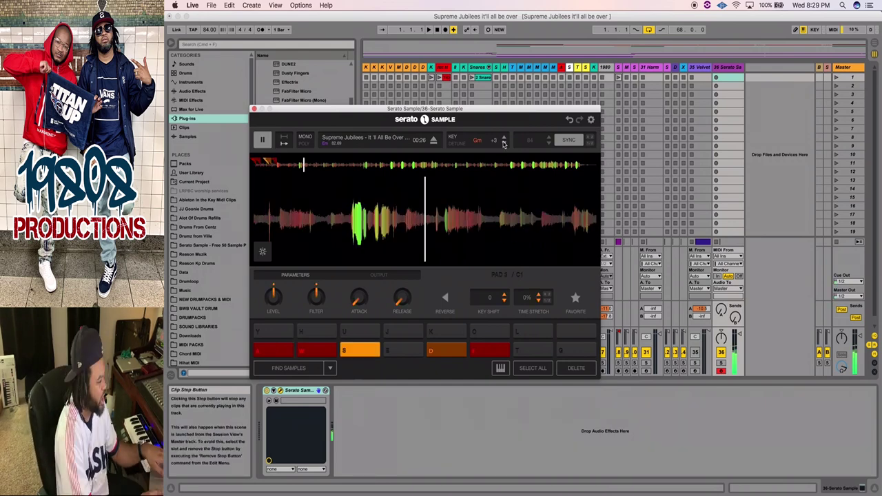
Set the sample's key shift to +6 (Bbm) and audition it from pad A
{"action": "left_click", "coordinate": [504, 143]}
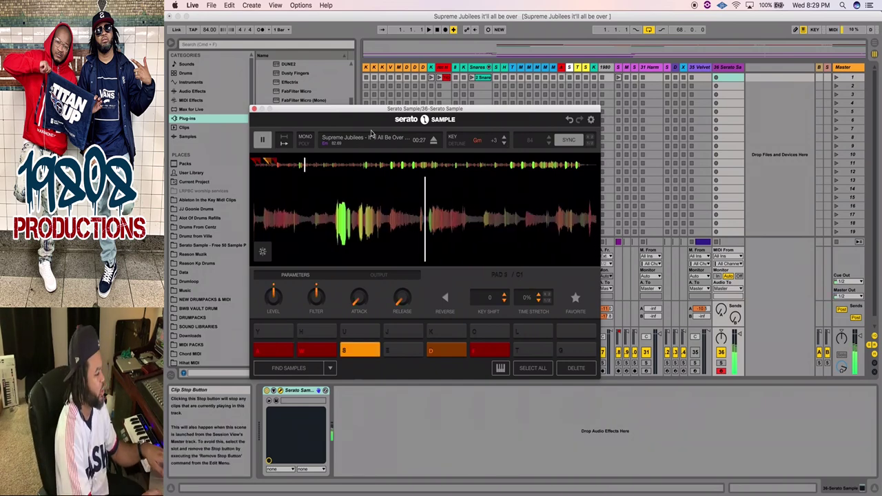
{"action": "left_click", "coordinate": [503, 137]}
{"action": "left_click", "coordinate": [504, 138]}
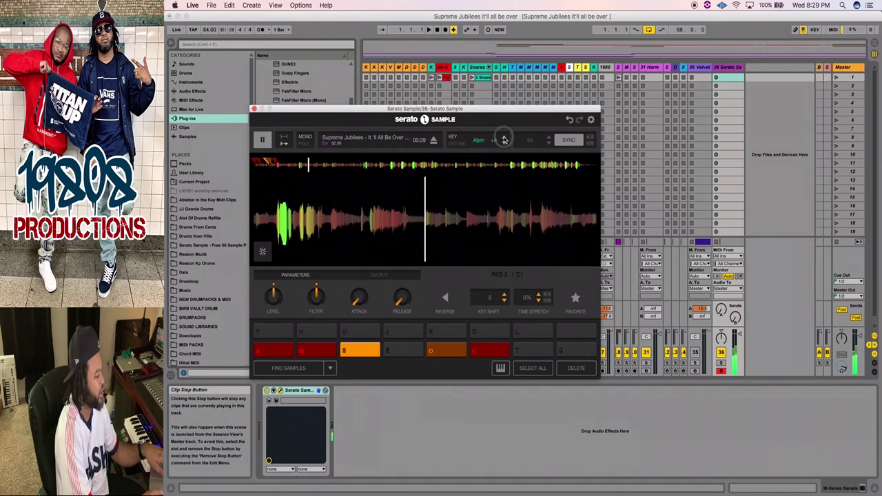
{"action": "left_click", "coordinate": [504, 137]}
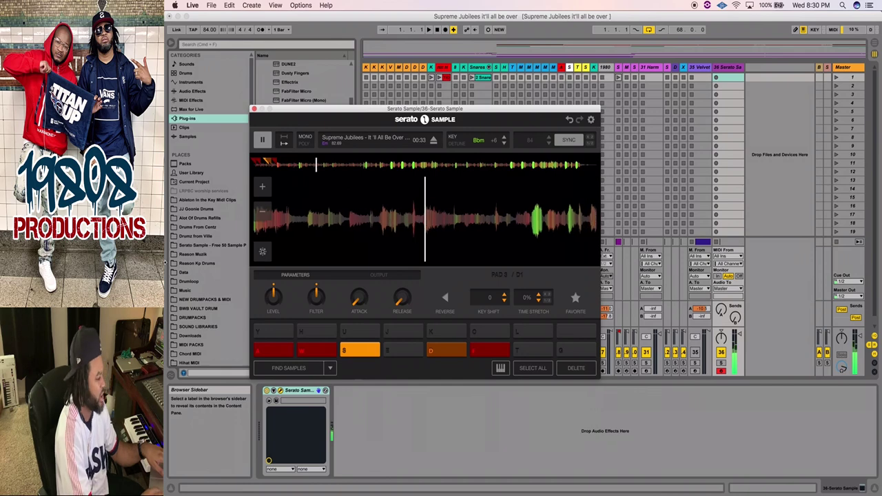
{"action": "key", "text": "space"}
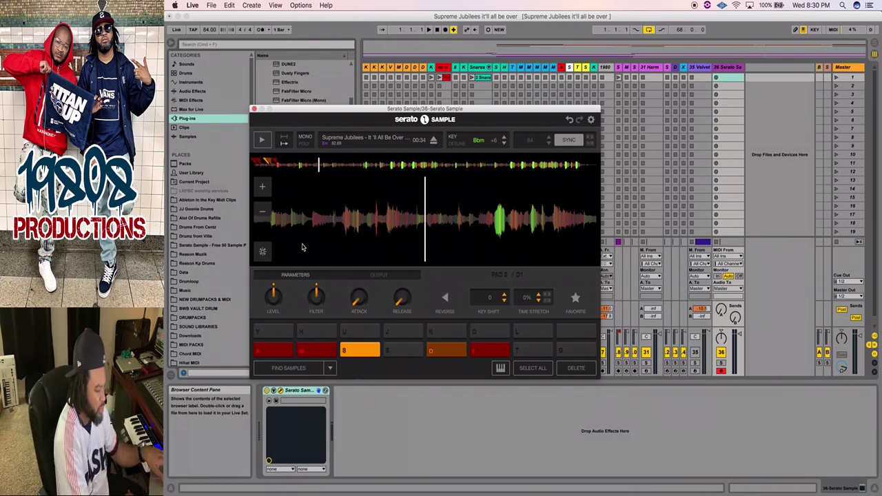
{"action": "key", "text": "a"}
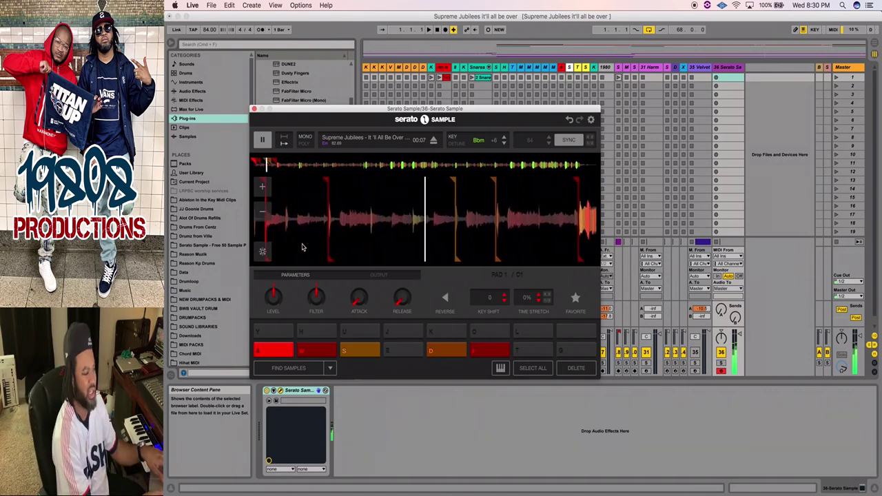
{"action": "key", "text": "space"}
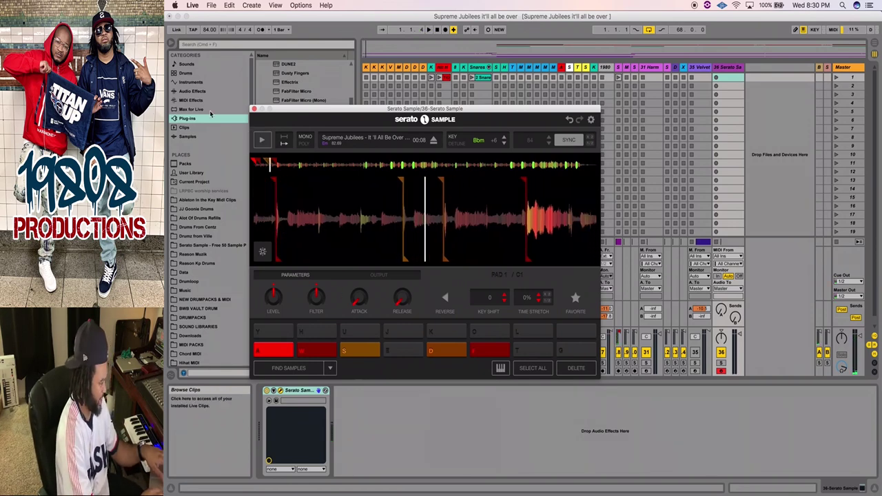
Close the Serato Sample window and widen the Serato Sample tracks 28 and 30 in the Session View
{"action": "left_click", "coordinate": [255, 110]}
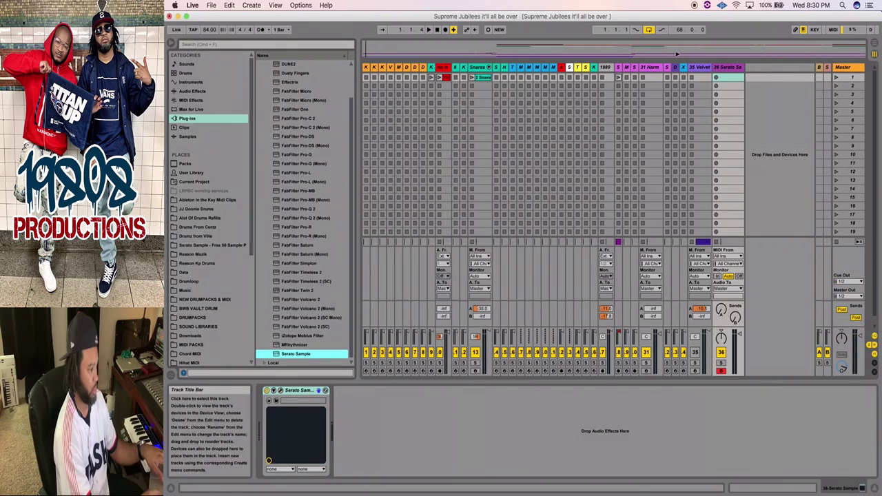
{"action": "left_click_drag", "start_coordinate": [622, 68], "coordinate": [695, 67]}
{"action": "left_click", "coordinate": [681, 67]}
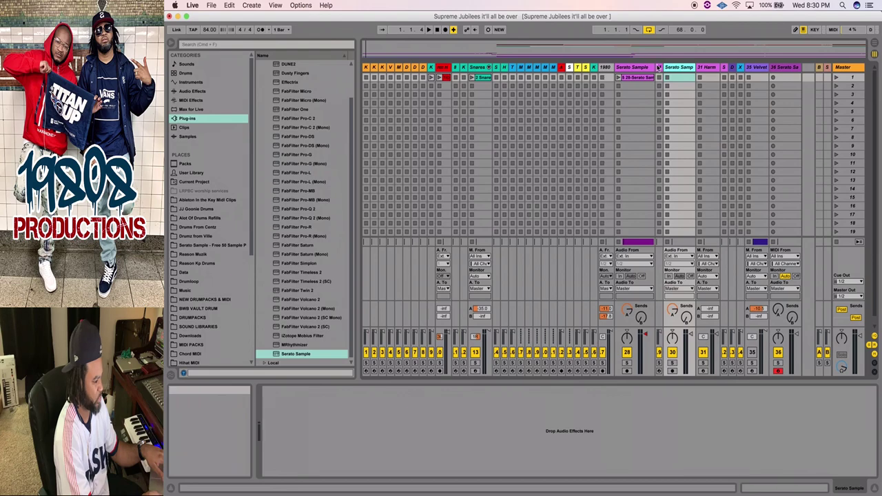
{"action": "left_click", "coordinate": [714, 68]}
{"action": "left_click", "coordinate": [725, 68]}
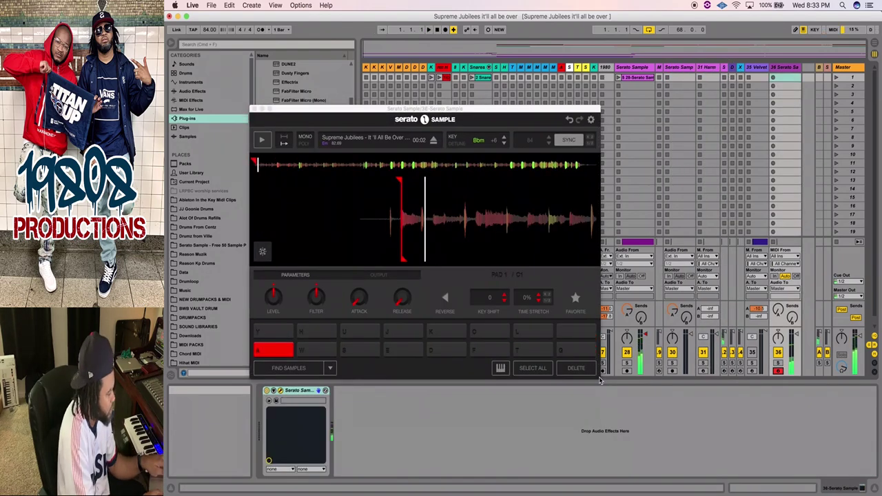
Raise pad A's level to its maximum and set a cue on pad S at about 00:12, aligning its marker with the hit
{"action": "left_click_drag", "start_coordinate": [275, 298], "coordinate": [275, 259]}
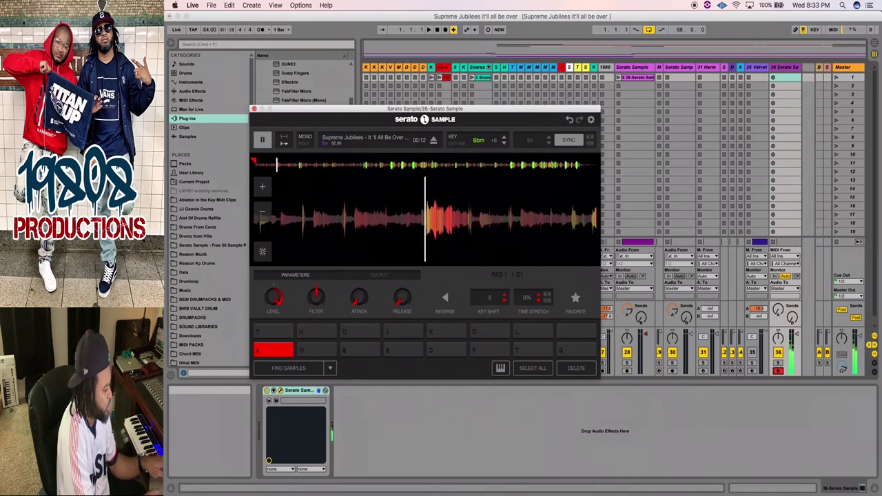
{"action": "key", "text": "s"}
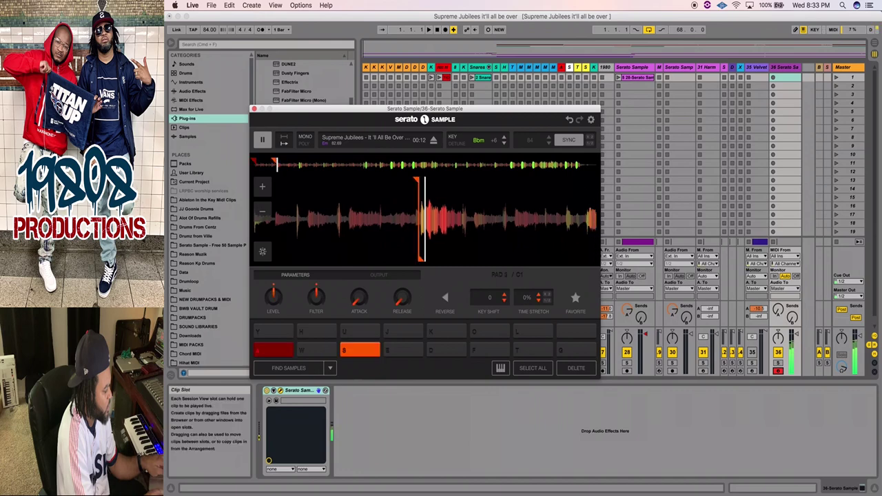
{"action": "key", "text": "s"}
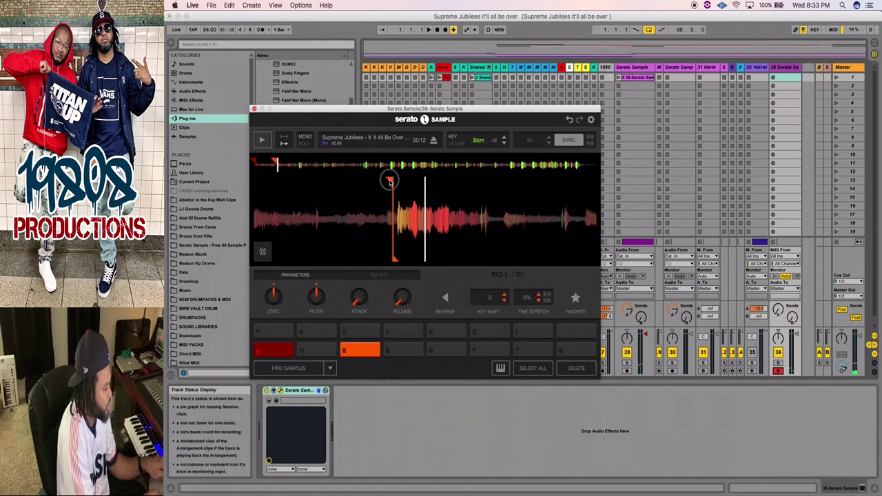
{"action": "left_click", "coordinate": [397, 183]}
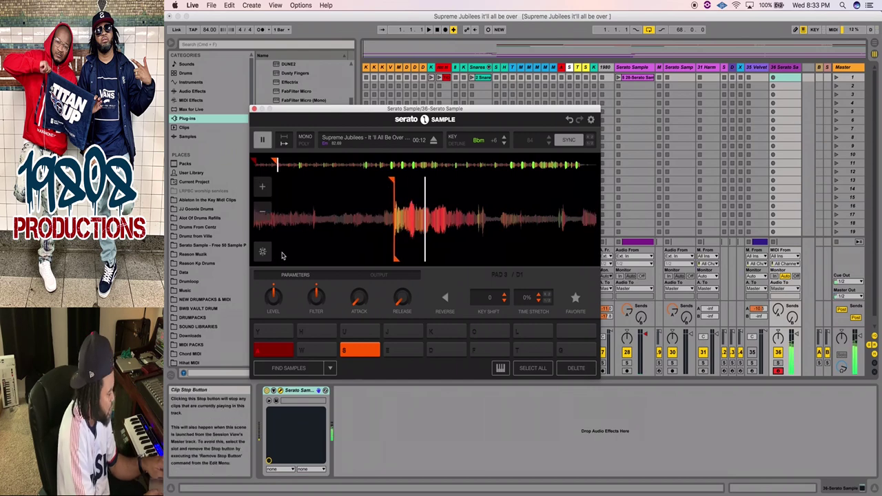
Set a cue on pad D shortly before 00:19 and align its marker with the start of the hit
{"action": "left_click", "coordinate": [443, 349]}
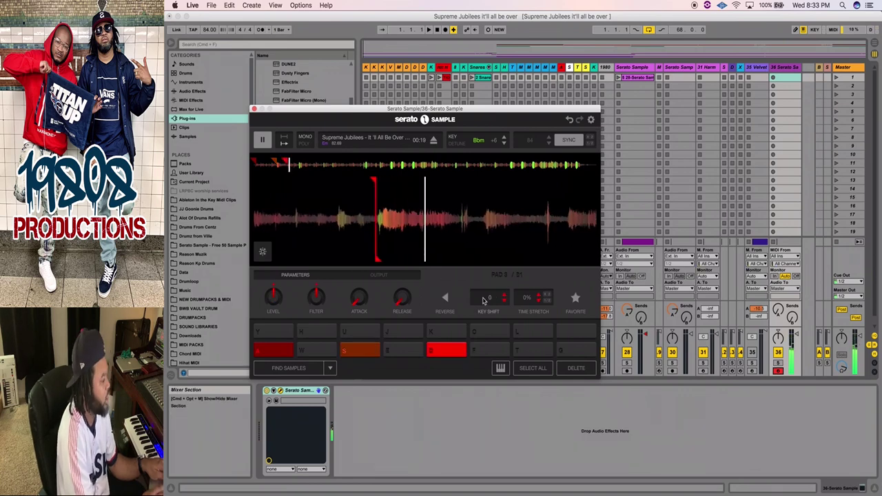
{"action": "key", "text": "space"}
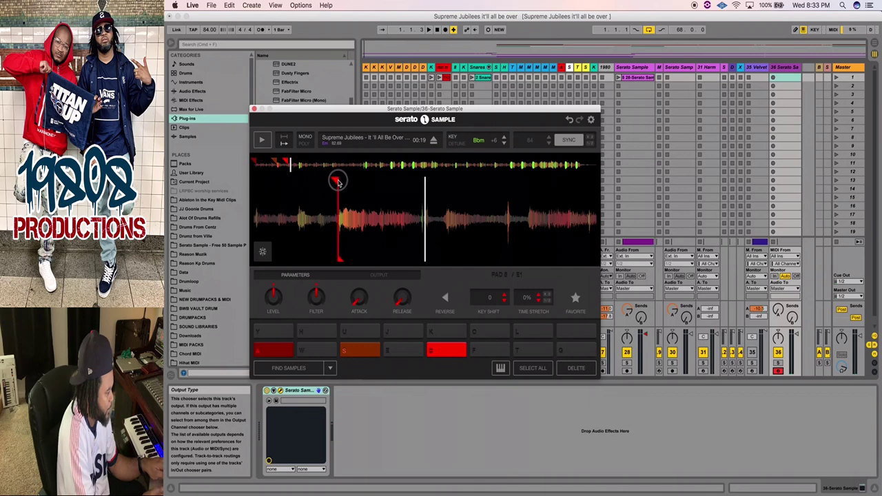
{"action": "left_click", "coordinate": [337, 181]}
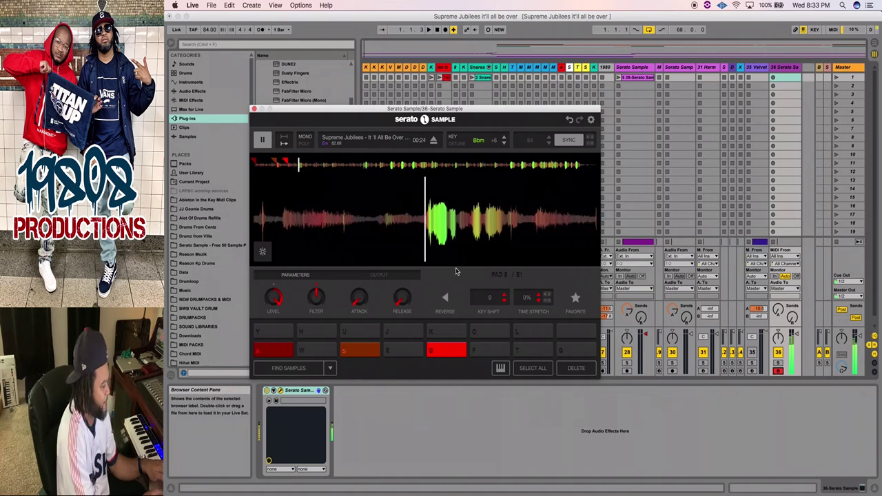
Set a cue on pad F at about 00:24, raise its level to 12.0 dB, and replay the chop
{"action": "key", "text": "f"}
{"action": "left_click_drag", "start_coordinate": [274, 298], "coordinate": [274, 255]}
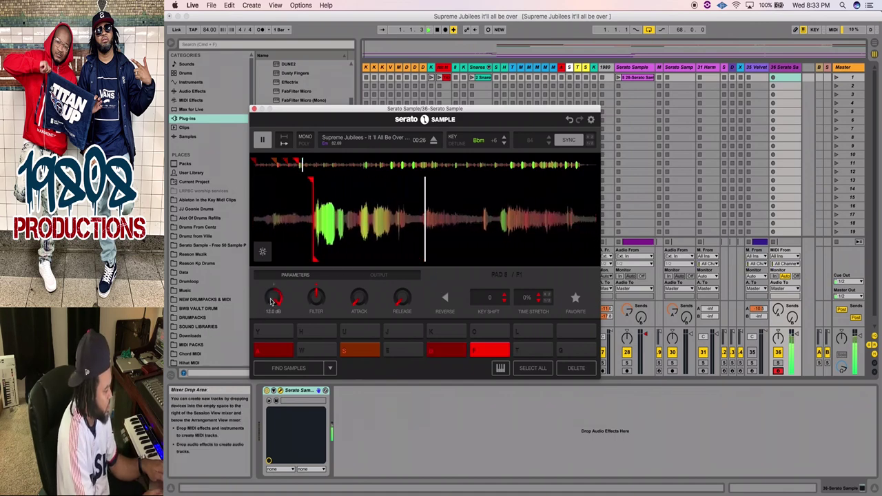
{"action": "key", "text": "space"}
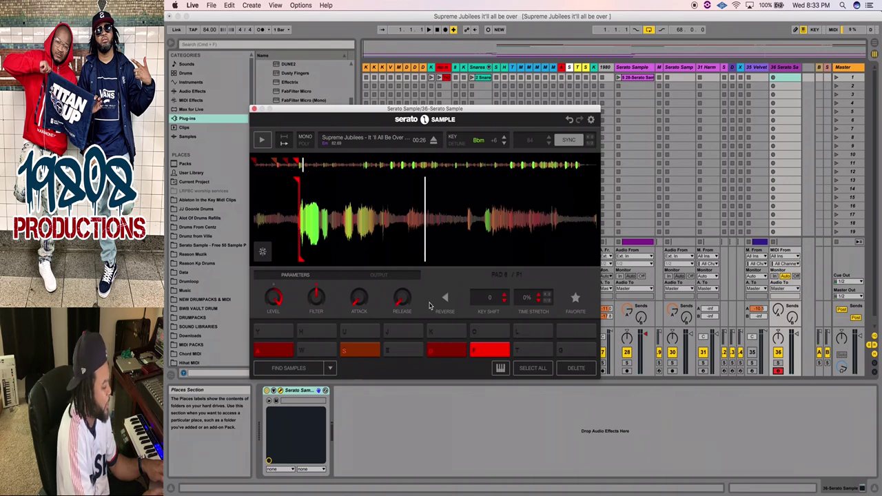
{"action": "key", "text": "f"}
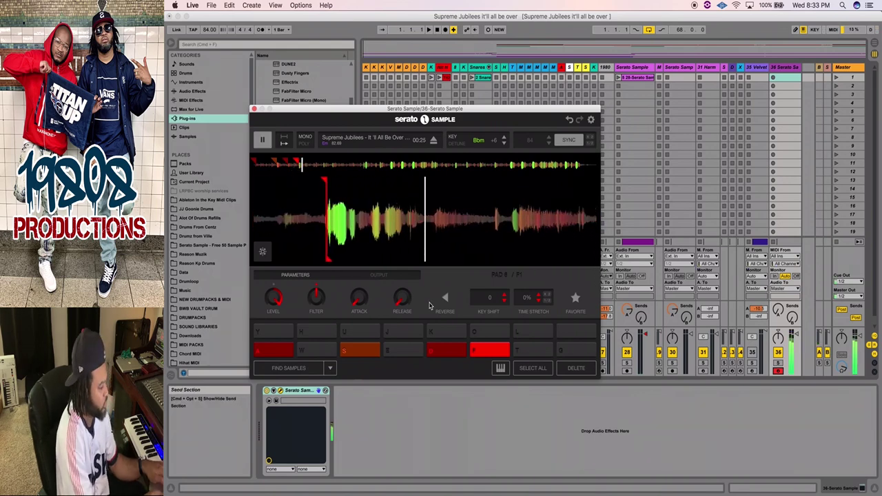
Set cues on pad G at about 00:27 and pad H at about 00:41, raising both pads' levels to the maximum
{"action": "key", "text": "g"}
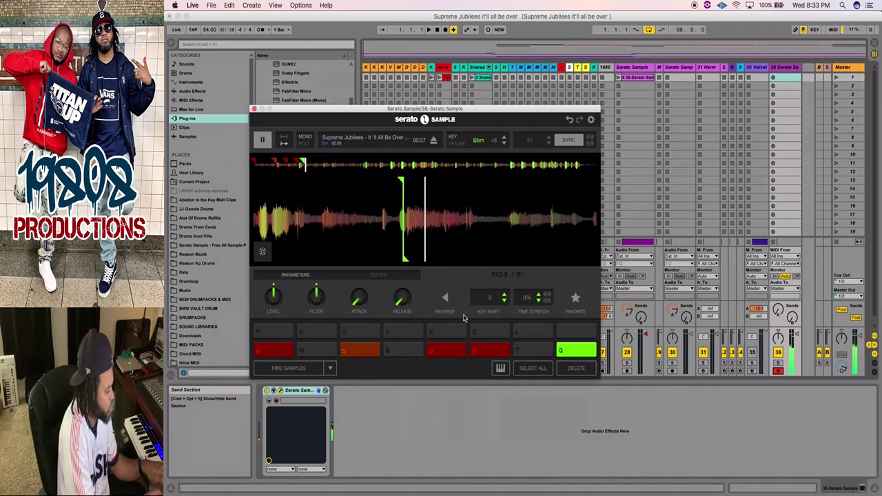
{"action": "key", "text": "space"}
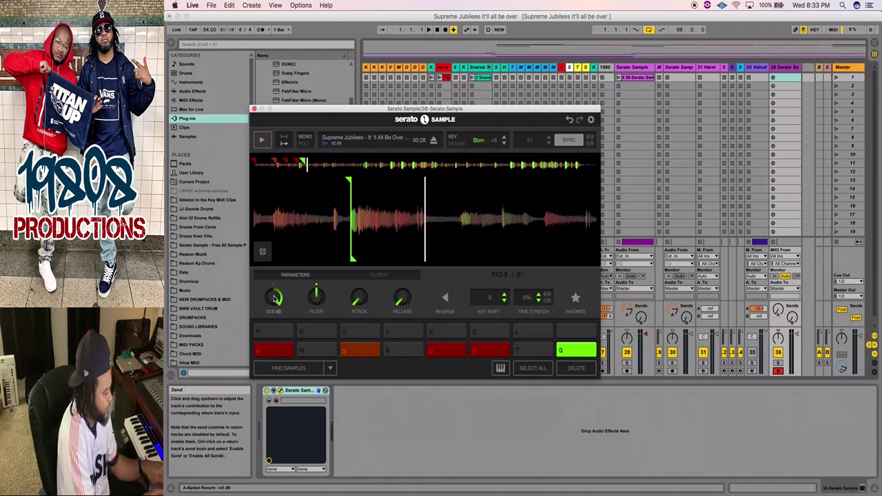
{"action": "key", "text": "g"}
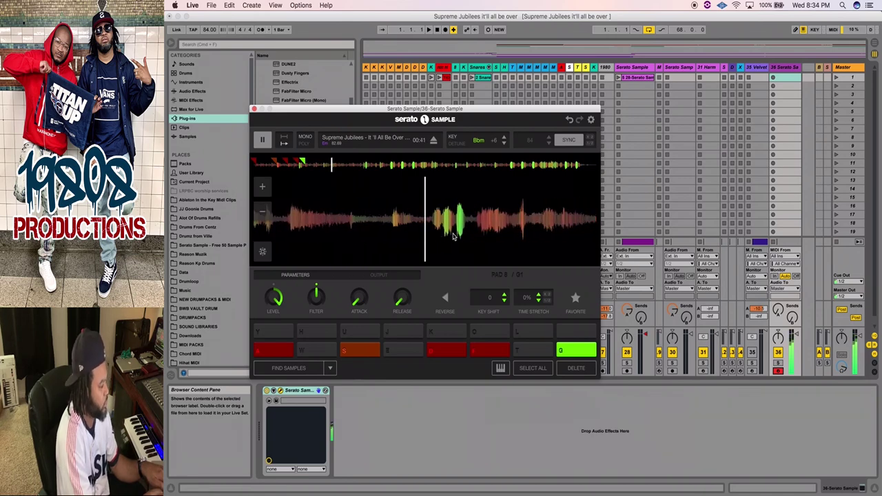
{"action": "key", "text": "h"}
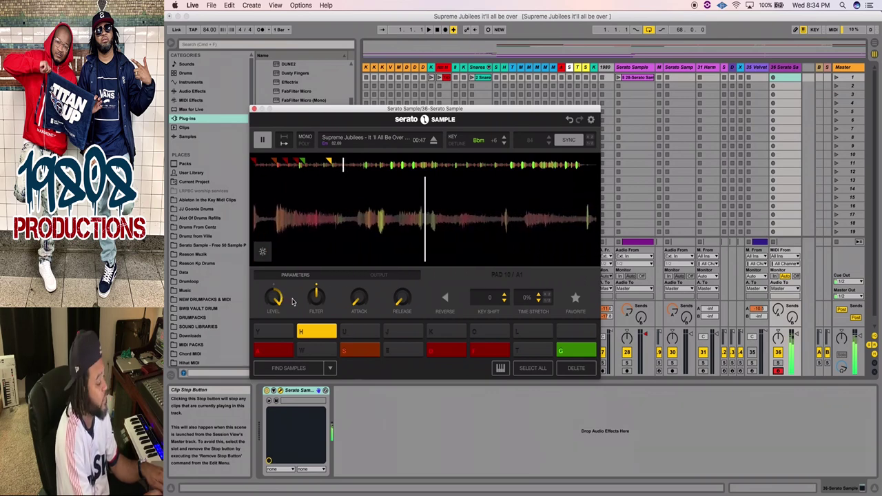
{"action": "key", "text": "space"}
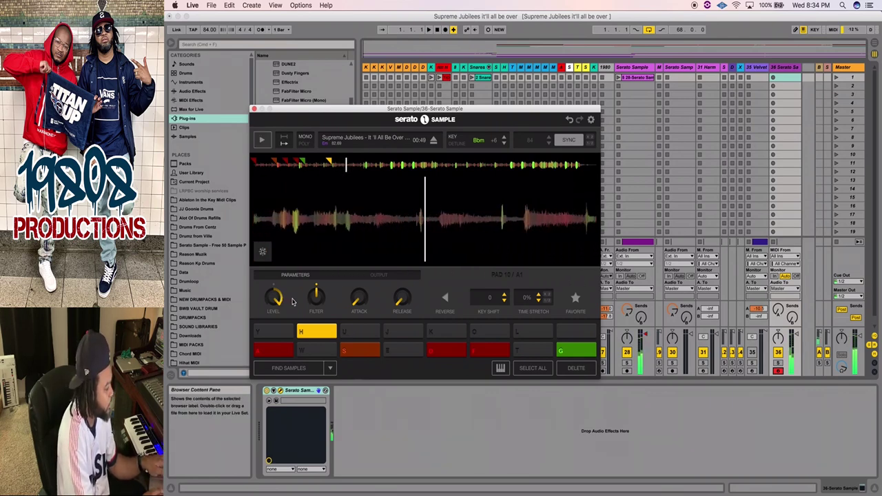
Audition the chops on pads A, S, D and F in sequence, then stop playback
{"action": "key", "text": "a"}
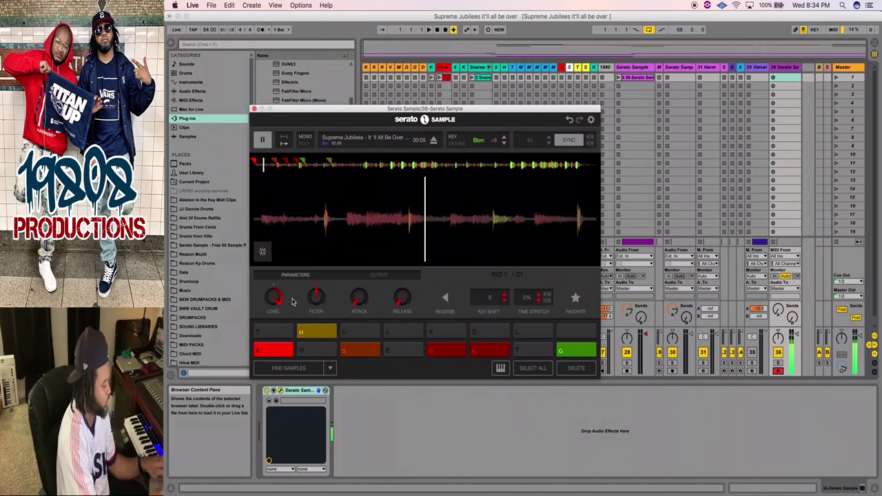
{"action": "key", "text": "s"}
{"action": "key", "text": "a"}
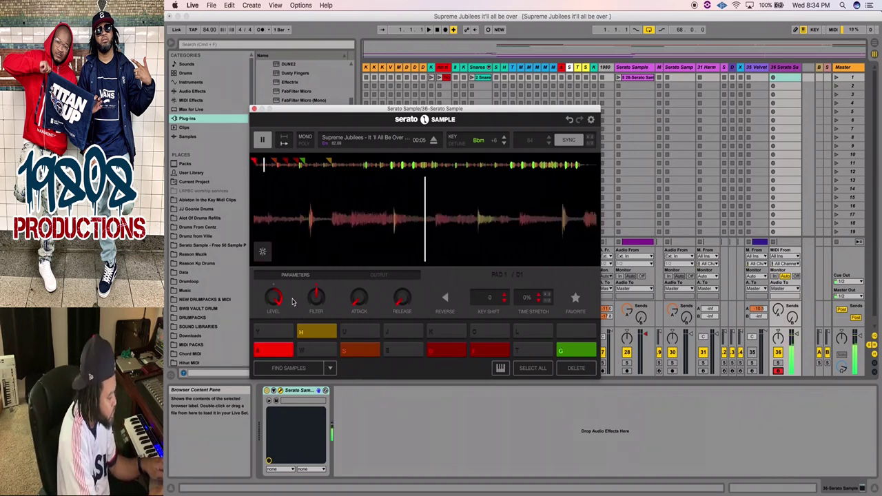
{"action": "key", "text": "s"}
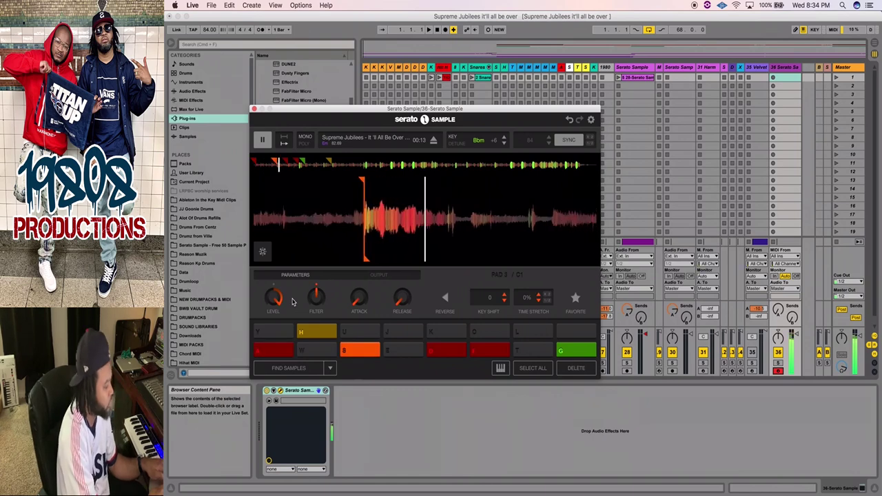
{"action": "key", "text": "d"}
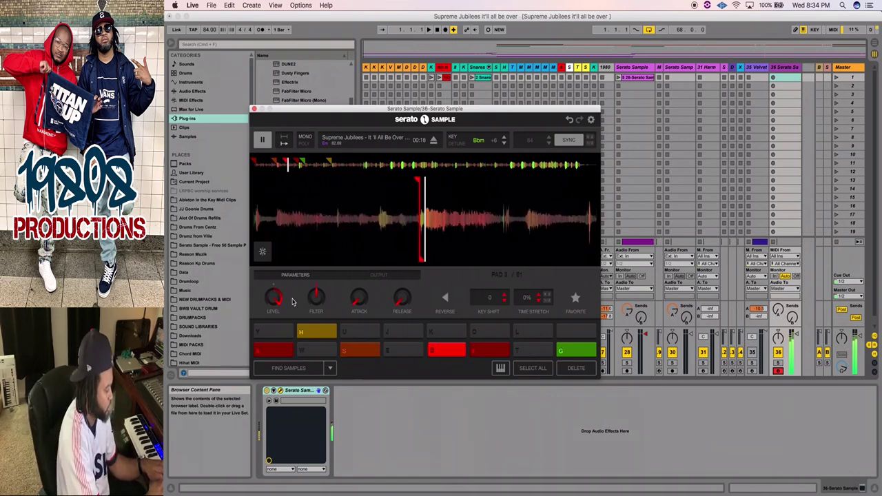
{"action": "key", "text": "f"}
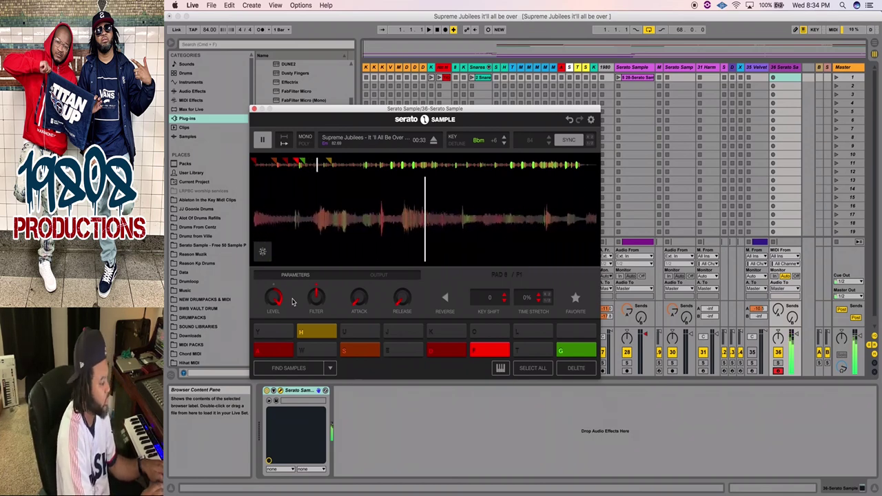
{"action": "key", "text": "space"}
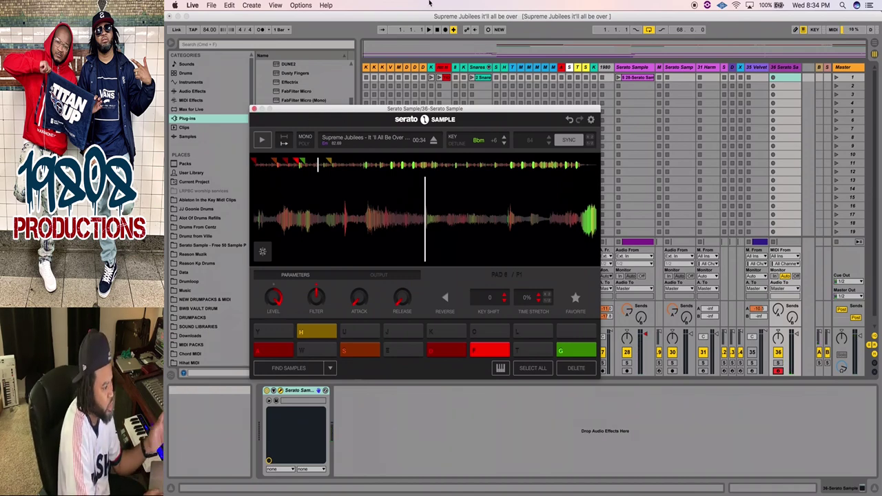
Solo the Serato Sample track 36, record a pad performance of the chops including S, D and F, and close the plug-in window
{"action": "left_click", "coordinate": [446, 29]}
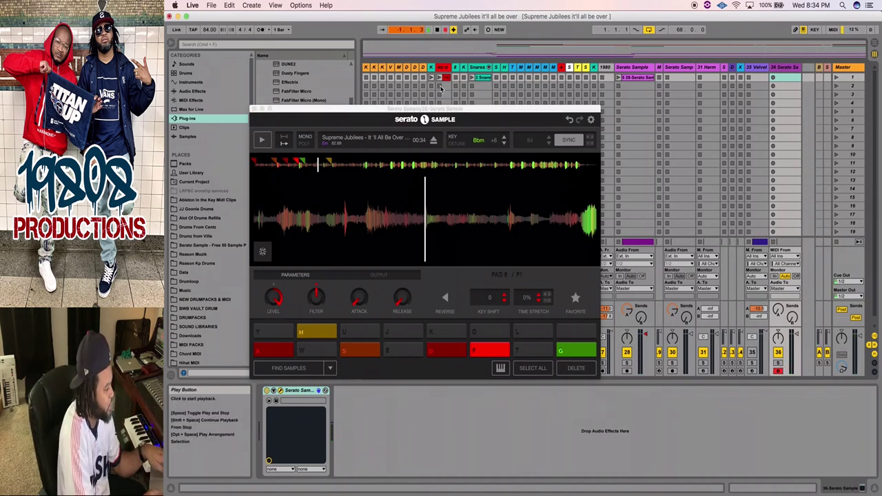
{"action": "left_click", "coordinate": [778, 364]}
{"action": "left_click", "coordinate": [438, 30]}
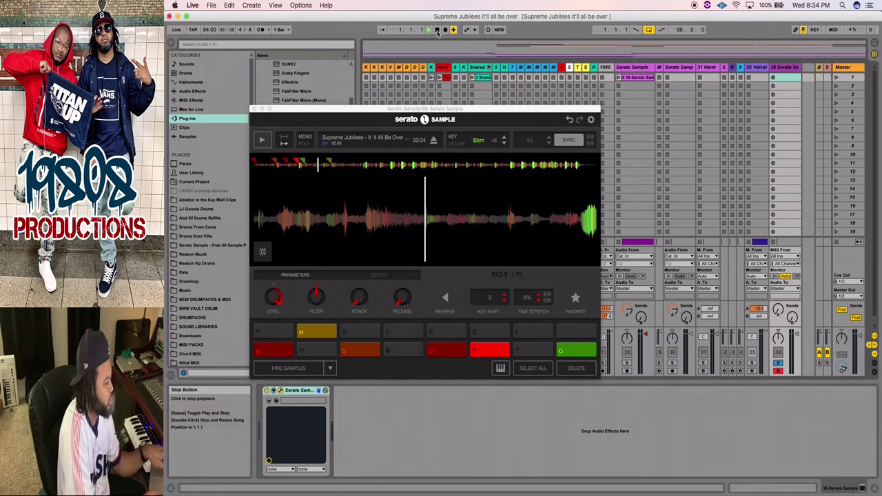
{"action": "left_click", "coordinate": [446, 31]}
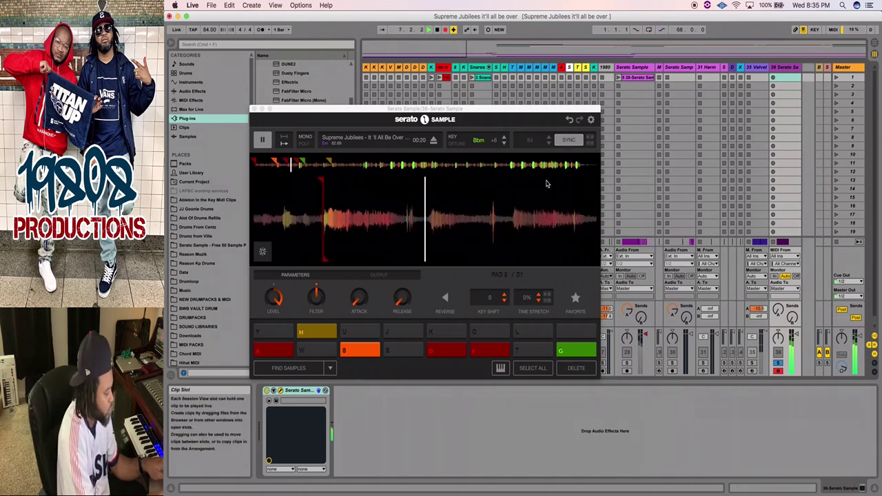
{"action": "key", "text": "d"}
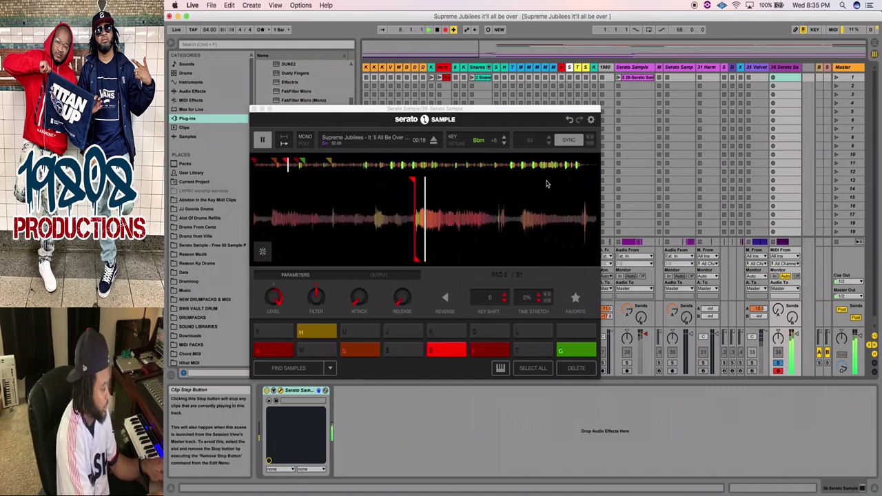
{"action": "key", "text": "f"}
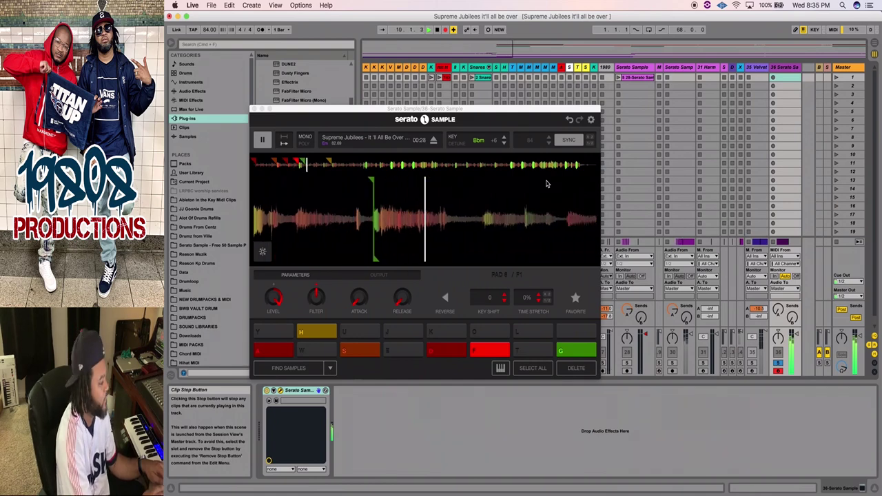
{"action": "key", "text": "space"}
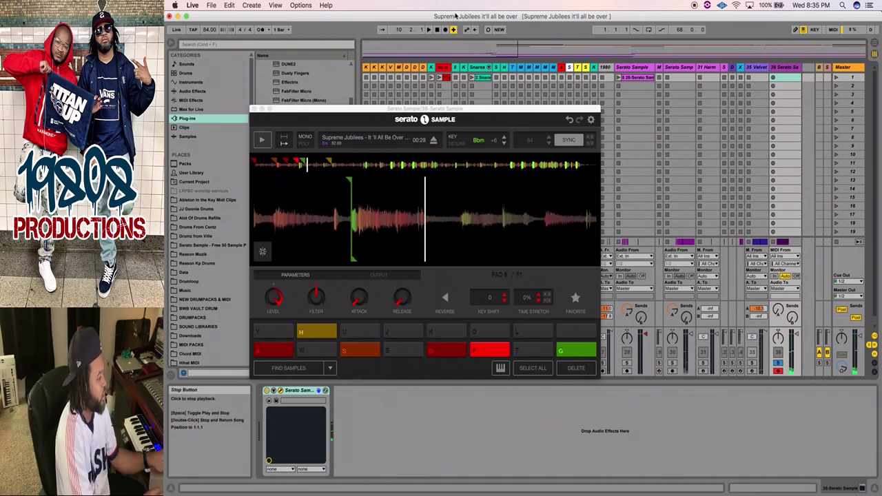
{"action": "left_click", "coordinate": [253, 111]}
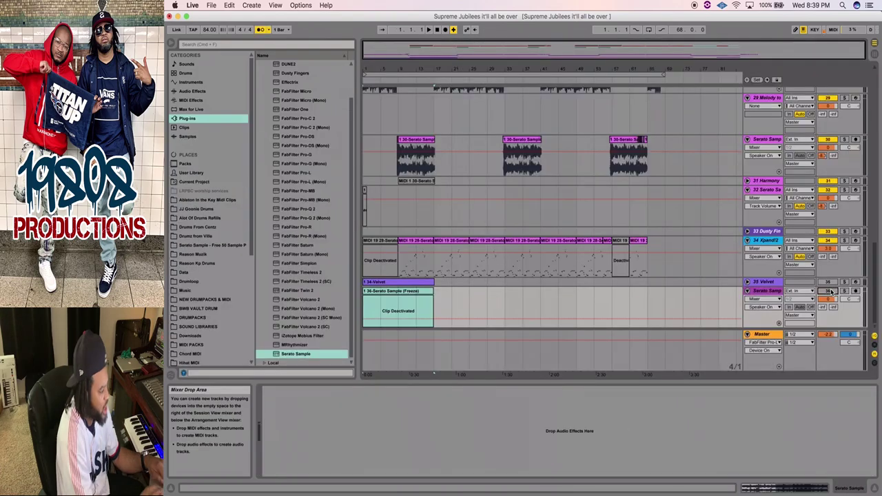
Solo the frozen Serato Sample track 28 and play the arrangement from bar 1
{"action": "scroll", "coordinate": [527, 189], "scroll_direction": "down", "scroll_amount": 5}
{"action": "scroll", "coordinate": [528, 190], "scroll_direction": "down", "scroll_amount": 3}
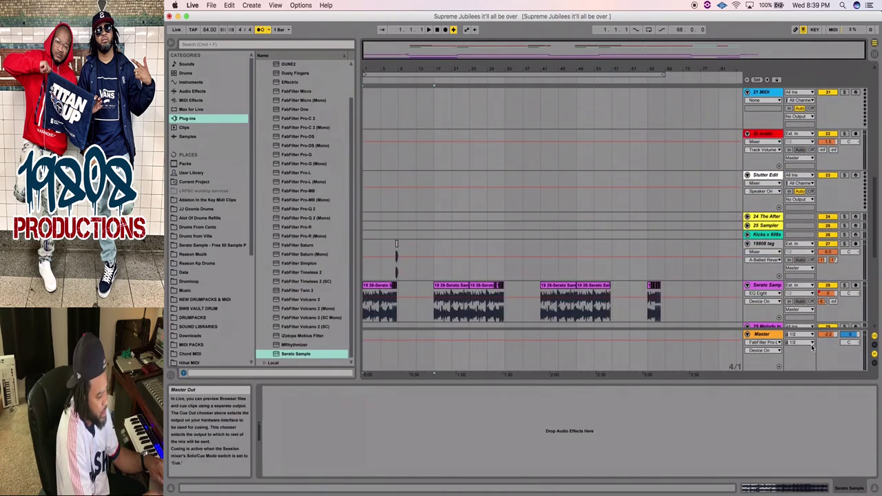
{"action": "left_click", "coordinate": [846, 286]}
{"action": "key", "text": "space"}
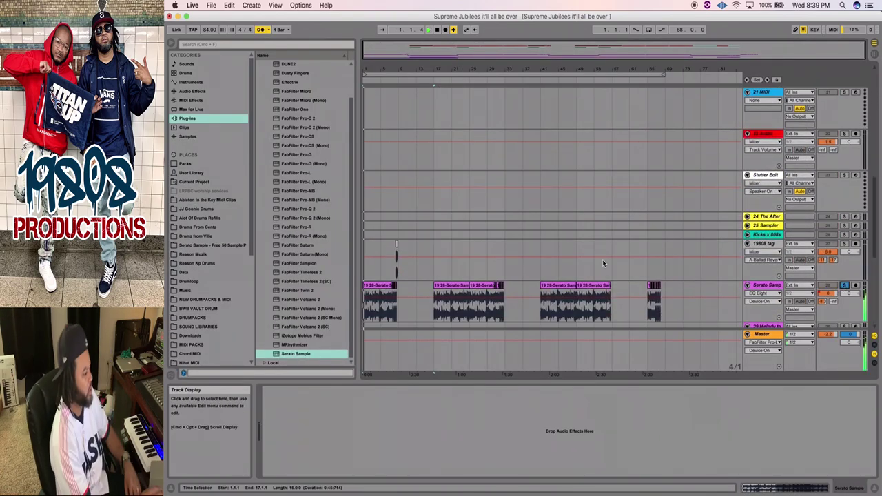
{"action": "left_click_drag", "start_coordinate": [396, 69], "coordinate": [396, 196]}
{"action": "scroll", "coordinate": [396, 195], "scroll_direction": "left", "scroll_amount": 1}
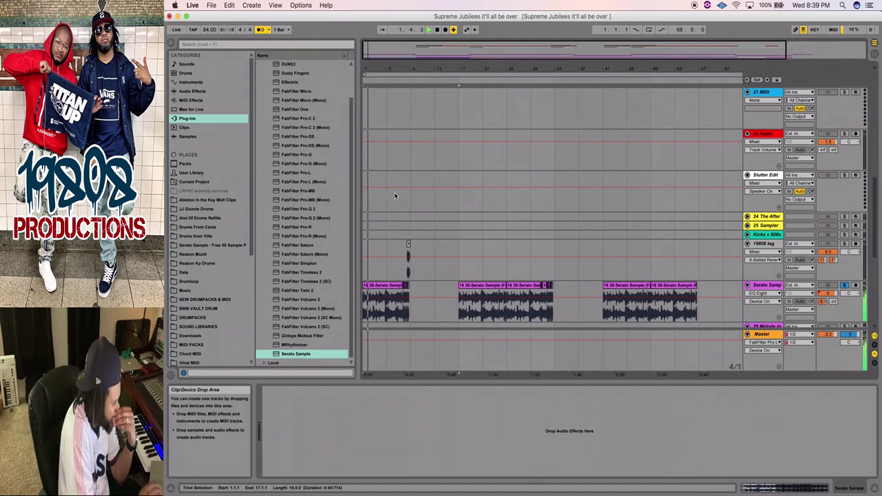
Add the 1980s tag track to the solo and follow playback into the section at bar 9
{"action": "scroll", "coordinate": [395, 195], "scroll_direction": "down", "scroll_amount": 4}
{"action": "scroll", "coordinate": [396, 195], "scroll_direction": "up", "scroll_amount": 1}
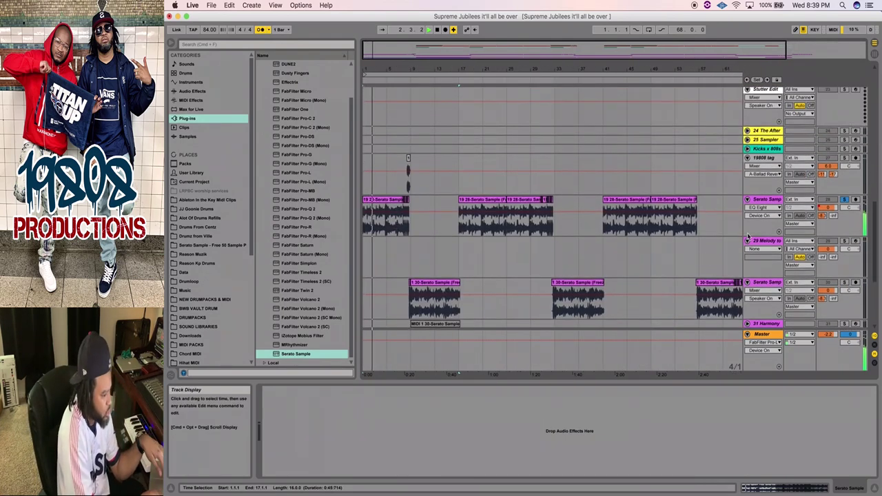
{"action": "left_click", "coordinate": [845, 158], "text": "super"}
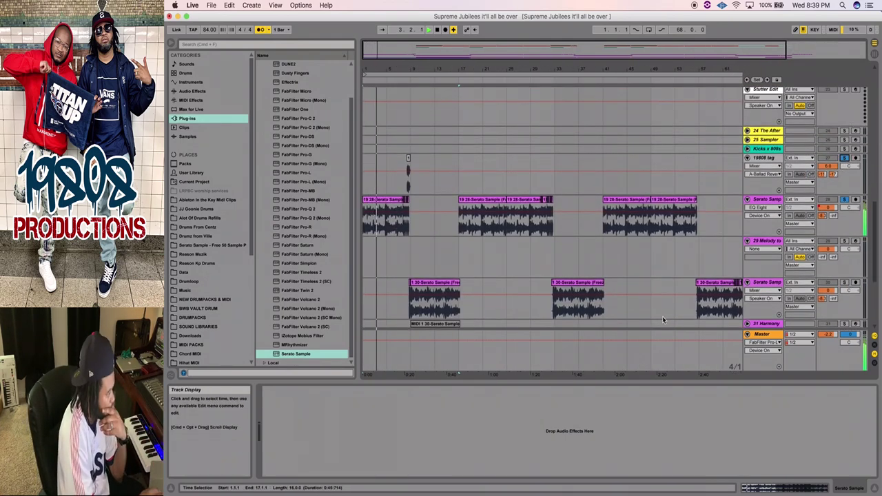
{"action": "left_click_drag", "start_coordinate": [384, 64], "coordinate": [389, 69]}
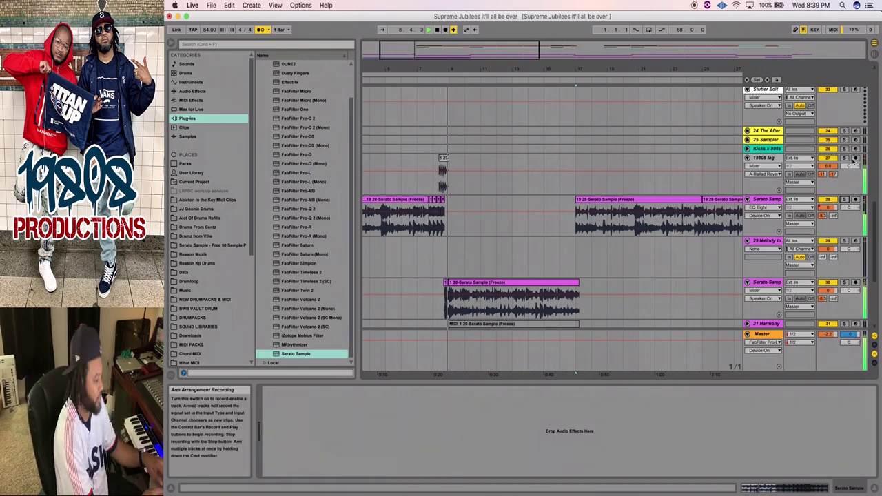
Turn off the metronome and solo the Kicks x 808s track
{"action": "scroll", "coordinate": [610, 145], "scroll_direction": "up", "scroll_amount": 10}
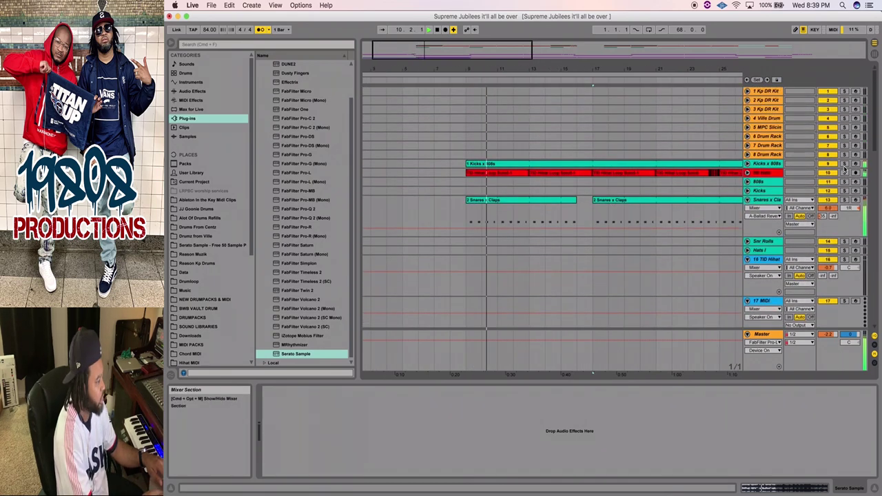
{"action": "left_click", "coordinate": [261, 29]}
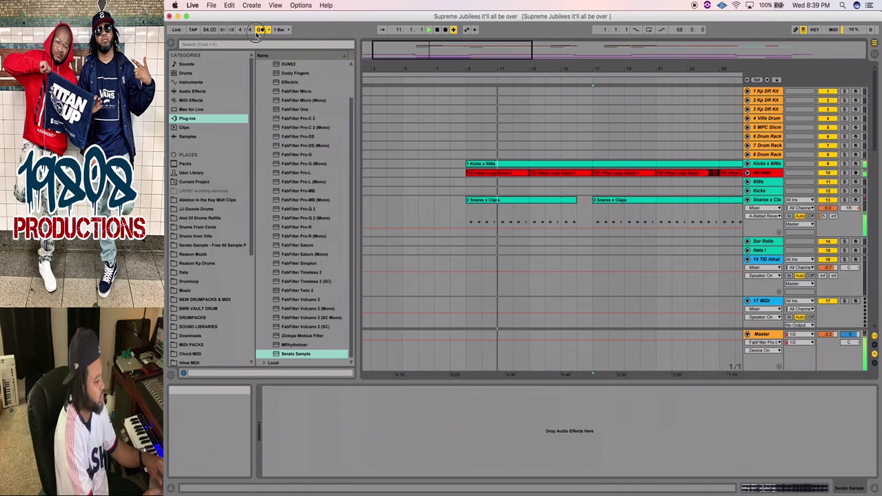
{"action": "left_click", "coordinate": [845, 163]}
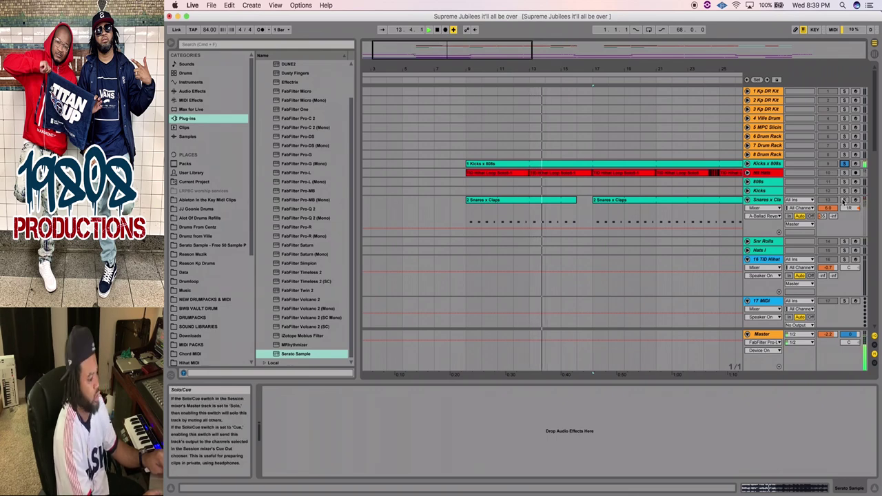
Add the Snares x Claps track and Serato Sample track 28 to the solo
{"action": "scroll", "coordinate": [789, 226], "scroll_direction": "down", "scroll_amount": 10}
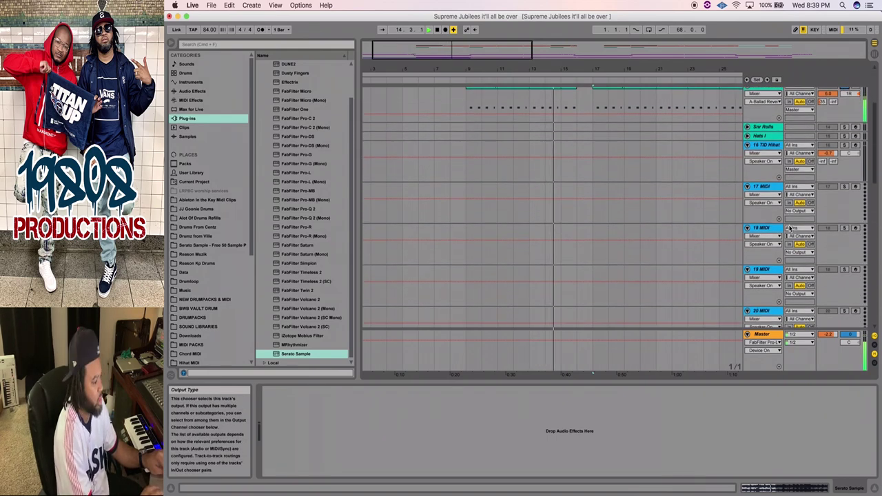
{"action": "scroll", "coordinate": [790, 226], "scroll_direction": "down", "scroll_amount": 10}
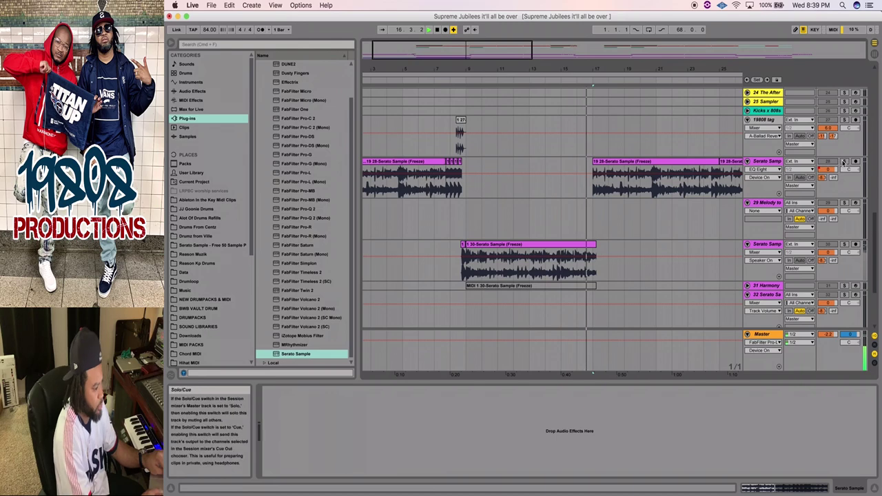
{"action": "left_click", "coordinate": [844, 163]}
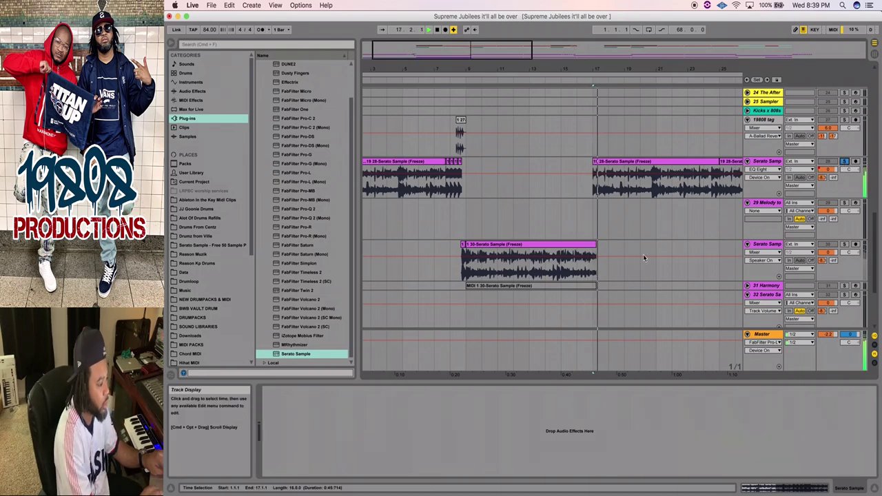
Add the hi-hats track to the solo and unfold it to show its waveform
{"action": "scroll", "coordinate": [616, 222], "scroll_direction": "up", "scroll_amount": 1}
{"action": "scroll", "coordinate": [616, 223], "scroll_direction": "up", "scroll_amount": 8}
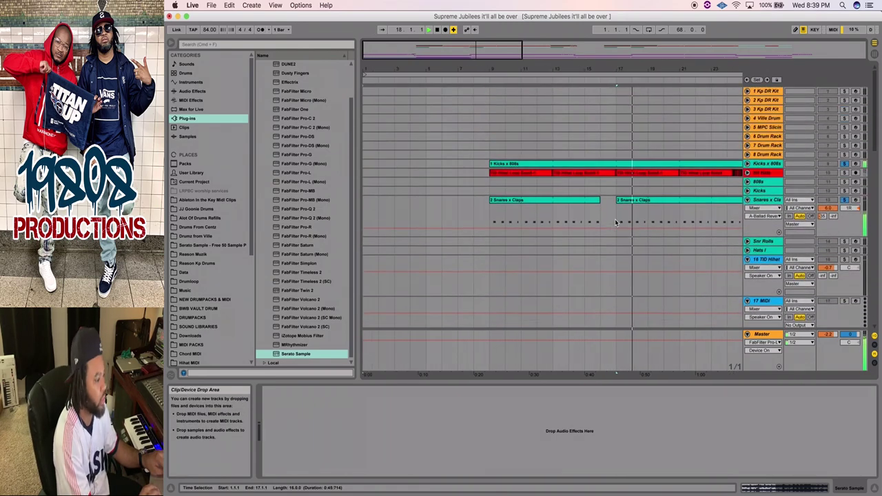
{"action": "scroll", "coordinate": [616, 223], "scroll_direction": "down", "scroll_amount": 9}
{"action": "scroll", "coordinate": [616, 222], "scroll_direction": "up", "scroll_amount": 9}
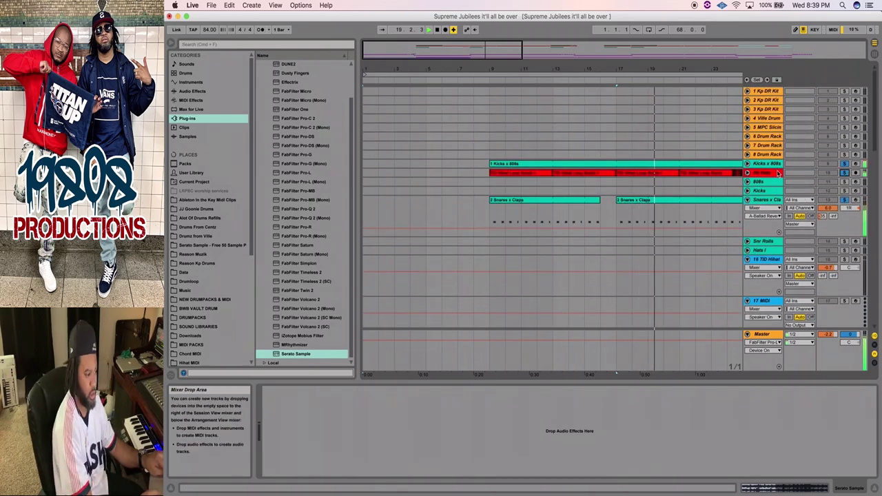
{"action": "left_click", "coordinate": [749, 172]}
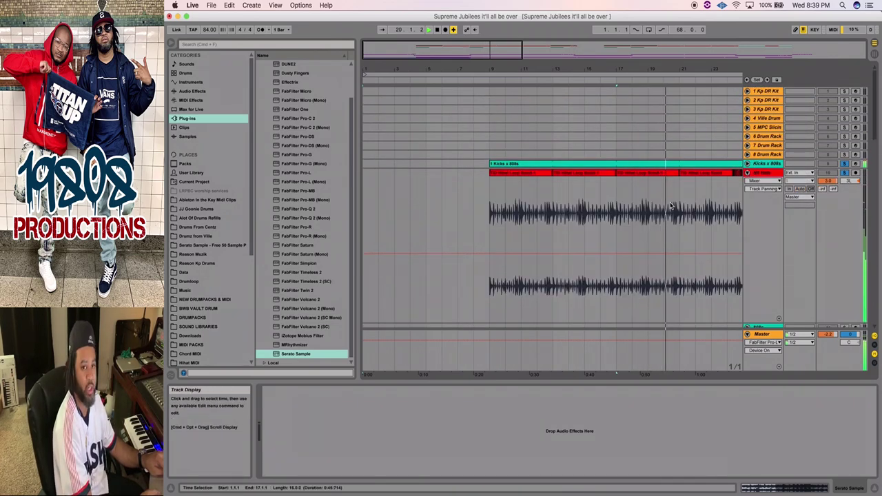
{"action": "scroll", "coordinate": [671, 206], "scroll_direction": "down", "scroll_amount": 2}
{"action": "scroll", "coordinate": [670, 206], "scroll_direction": "right", "scroll_amount": 3}
{"action": "scroll", "coordinate": [672, 208], "scroll_direction": "up", "scroll_amount": 2}
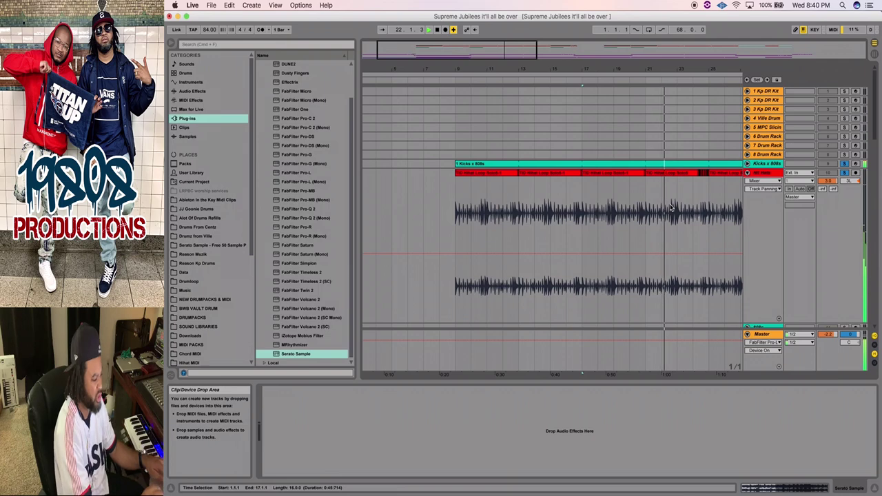
Toggle the Xpand!2 track's solo to compare the beat with and without its part
{"action": "scroll", "coordinate": [671, 206], "scroll_direction": "down", "scroll_amount": 2}
{"action": "scroll", "coordinate": [670, 207], "scroll_direction": "down", "scroll_amount": 10}
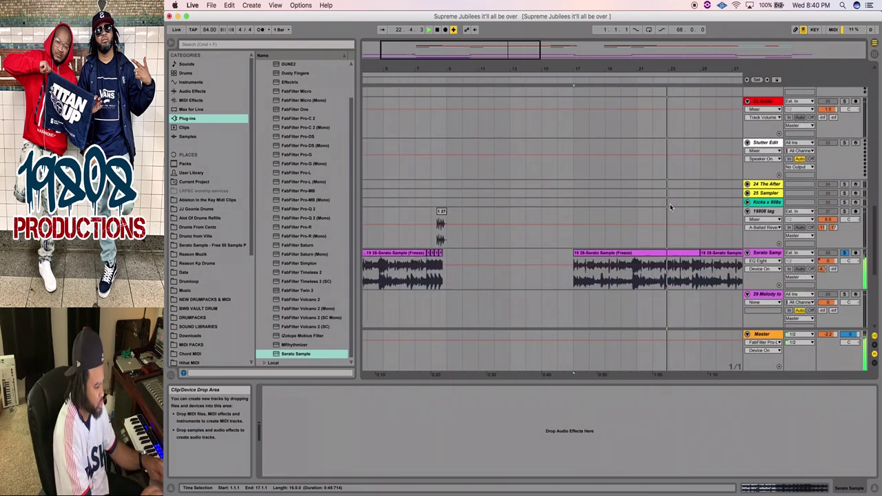
{"action": "scroll", "coordinate": [670, 205], "scroll_direction": "down", "scroll_amount": 6}
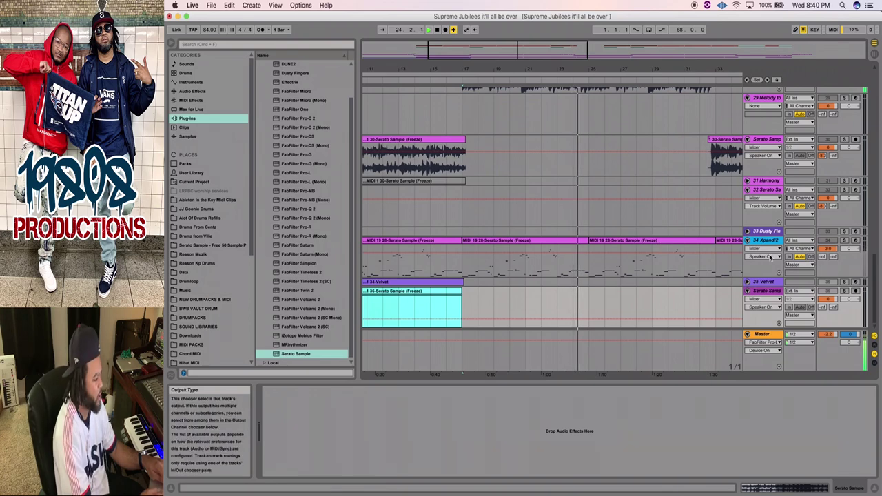
{"action": "left_click", "coordinate": [664, 240]}
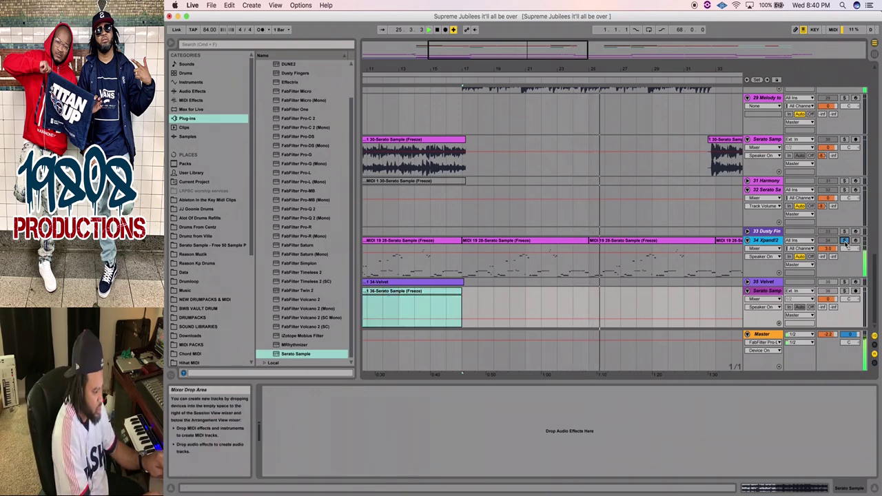
{"action": "left_click", "coordinate": [845, 241]}
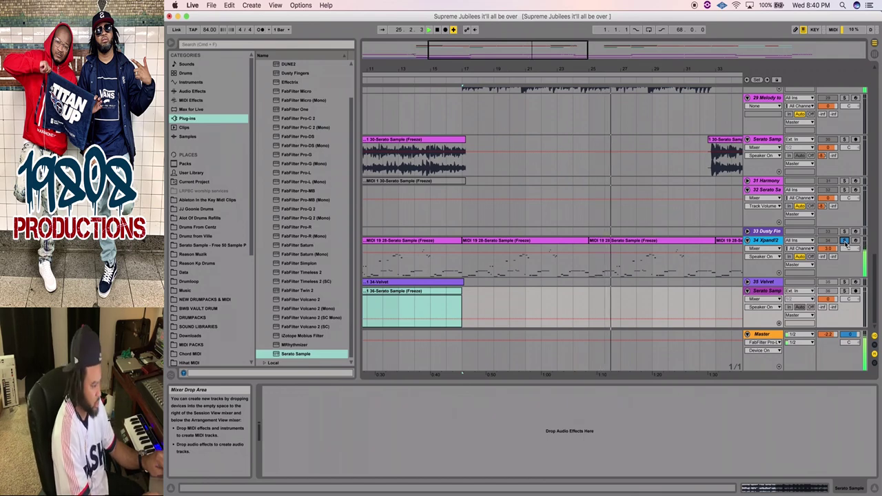
{"action": "left_click", "coordinate": [845, 241]}
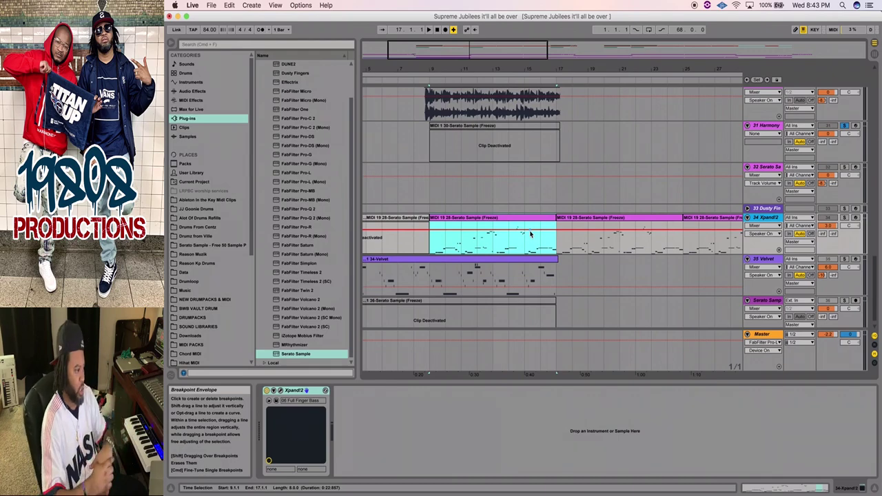
View the MIDI notes of the selected Xpand!2 clip and locate the Xpand!2 track in Session View
{"action": "key", "text": "shift+Tab"}
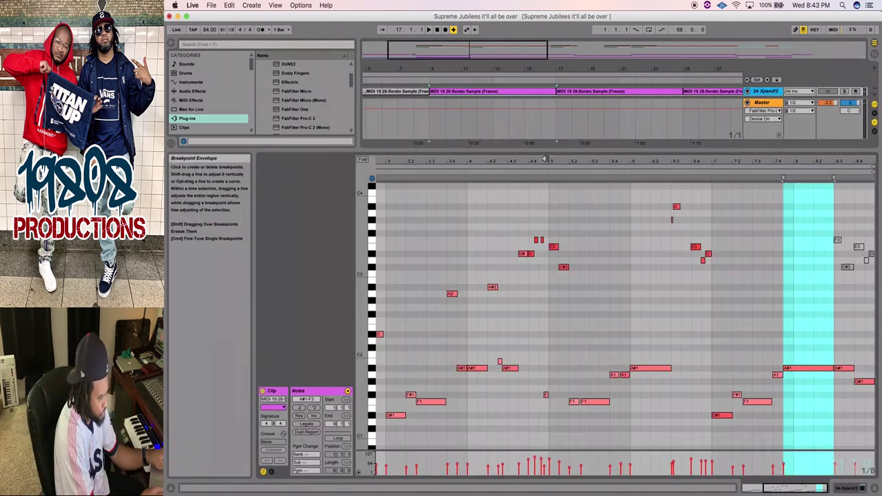
{"action": "key", "text": "shift+Tab"}
{"action": "key", "text": "Tab"}
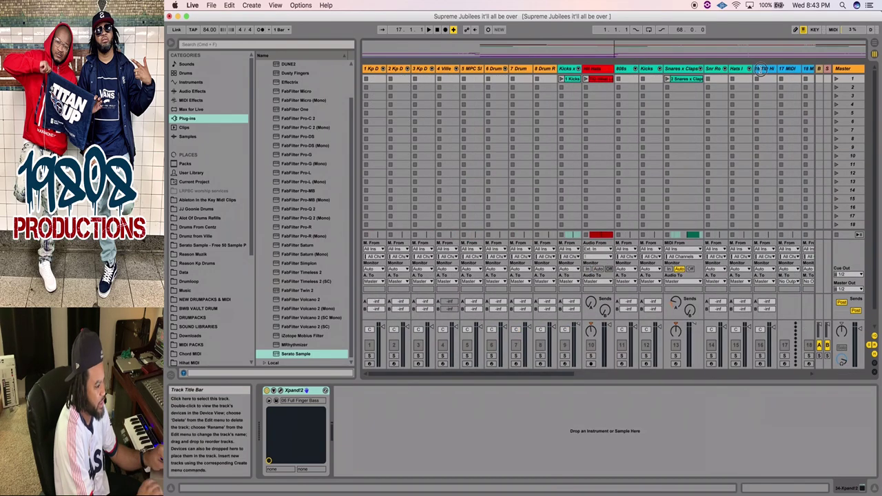
{"action": "scroll", "coordinate": [633, 199], "scroll_direction": "right", "scroll_amount": 15}
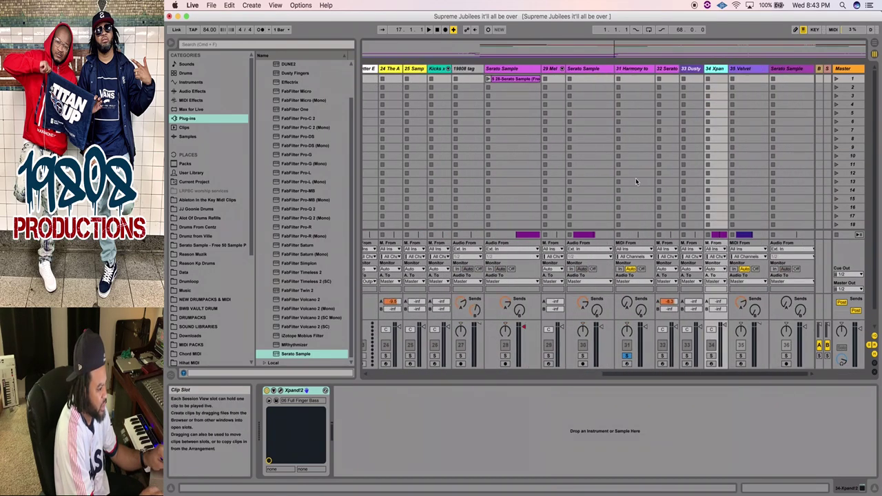
{"action": "left_click", "coordinate": [722, 74]}
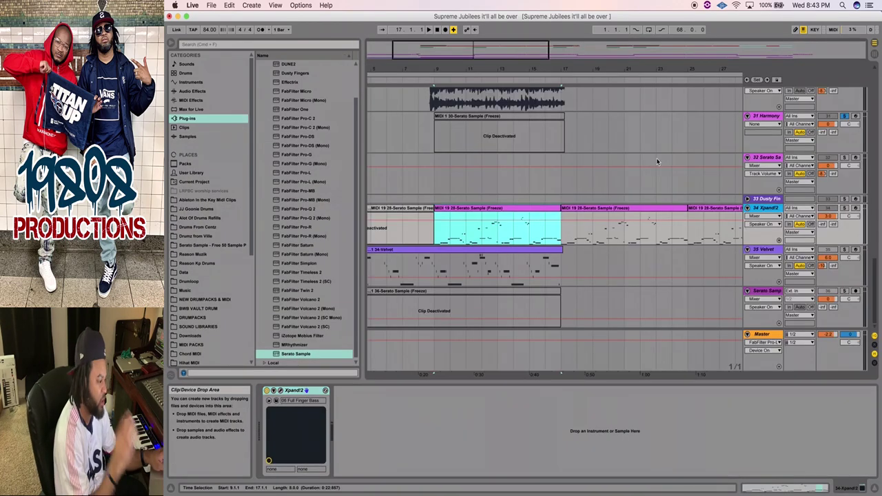
Open the Xpand!2 plug-in window to show its Full Finger Bass patch, close it, and return to the arrangement
{"action": "key", "text": "Tab"}
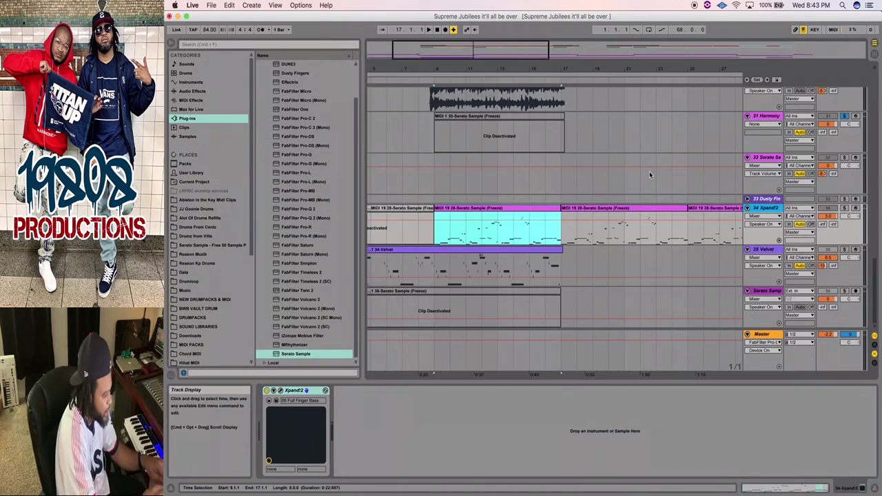
{"action": "left_click", "coordinate": [460, 208]}
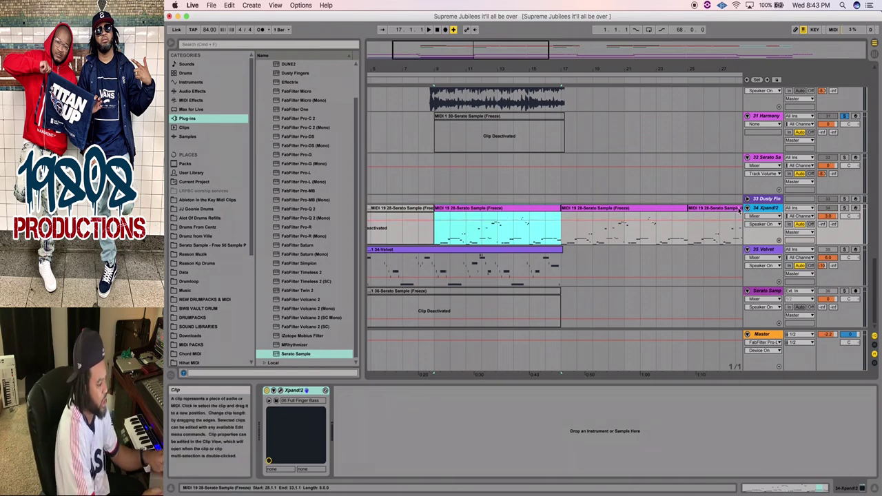
{"action": "key", "text": "Tab"}
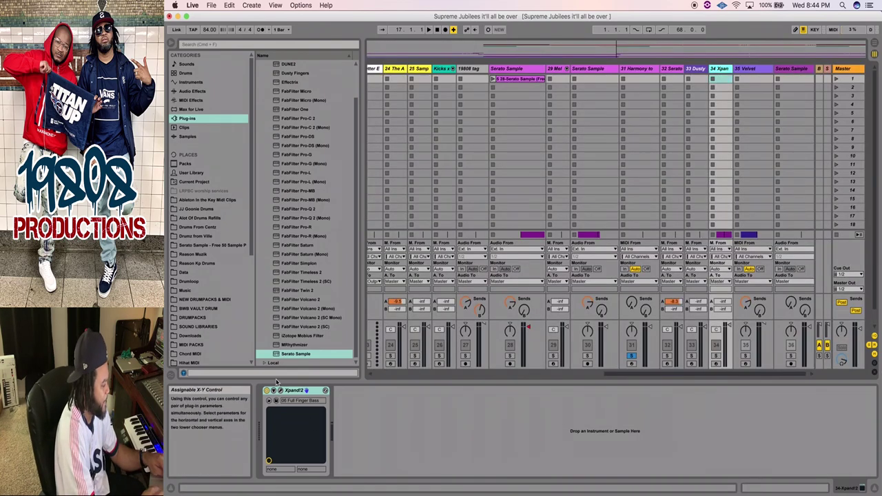
{"action": "left_click", "coordinate": [276, 400]}
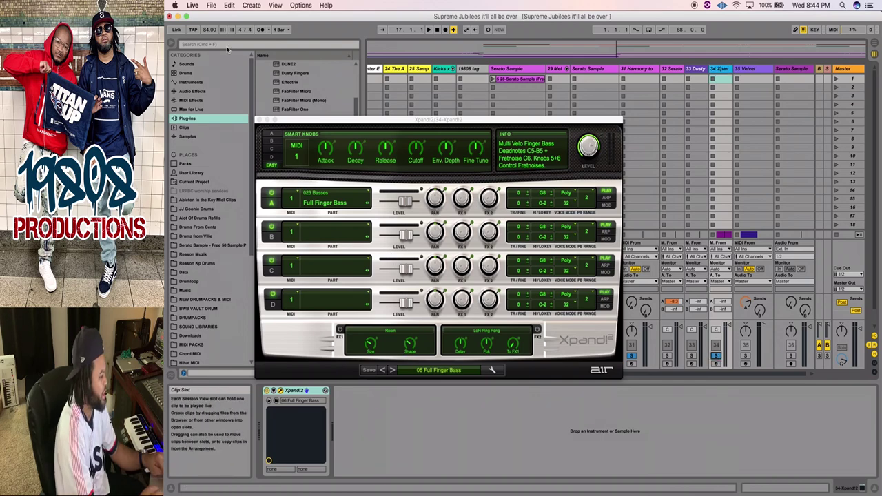
{"action": "left_click", "coordinate": [259, 119]}
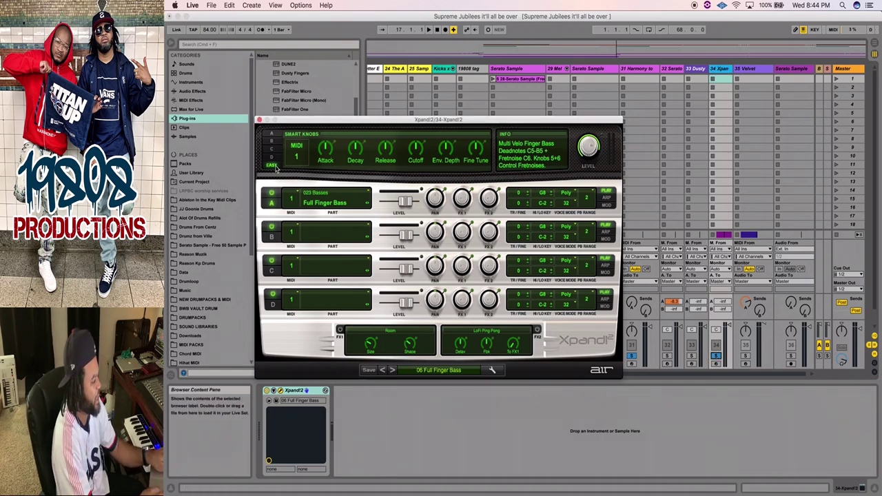
{"action": "left_click", "coordinate": [260, 120]}
{"action": "key", "text": "Tab"}
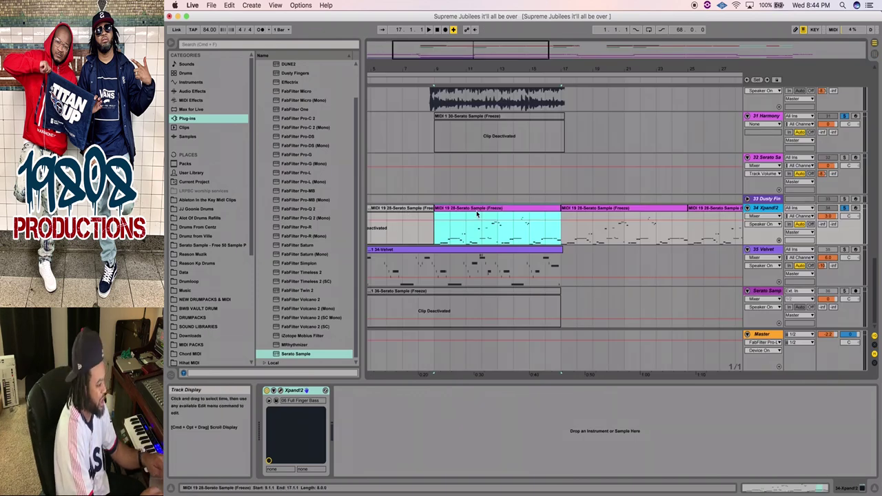
Play the arrangement from bar 9 and view the waveform of the clip on Serato Sample track 30
{"action": "key", "text": "space"}
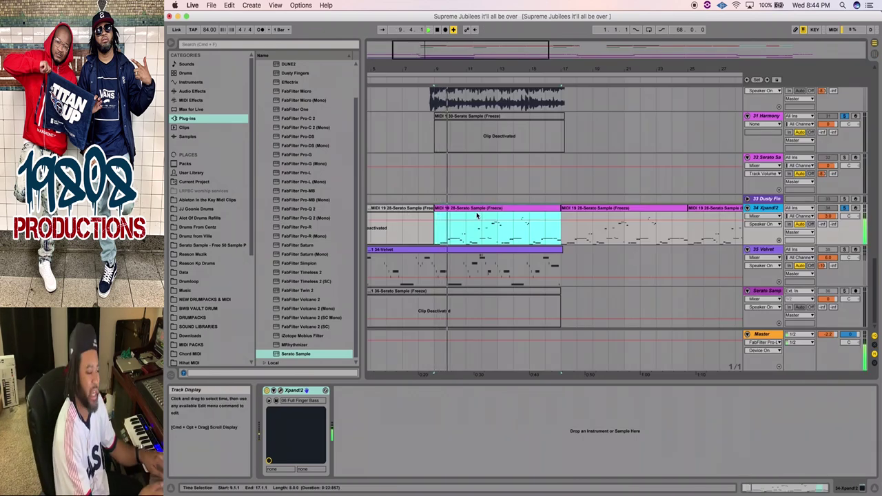
{"action": "scroll", "coordinate": [470, 151], "scroll_direction": "up", "scroll_amount": 3}
{"action": "double_click", "coordinate": [466, 142]}
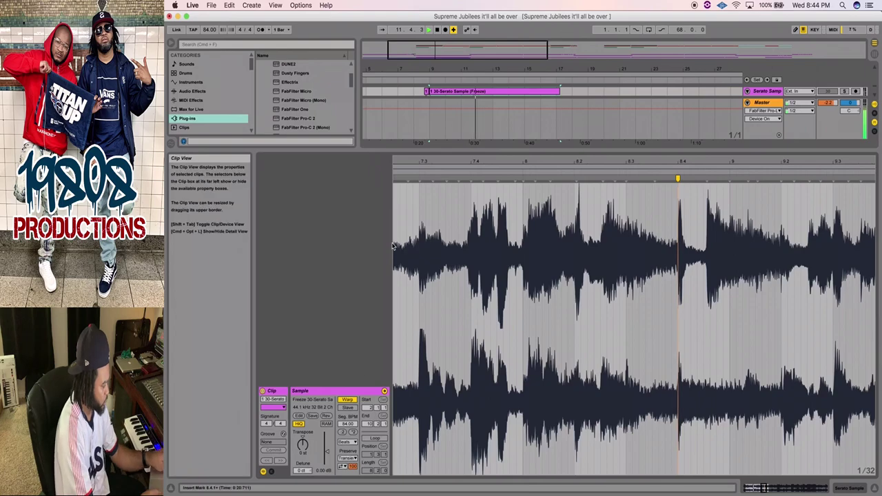
{"action": "key", "text": "shift+Tab"}
{"action": "key", "text": "shift+Tab"}
{"action": "key", "text": "shift+Tab"}
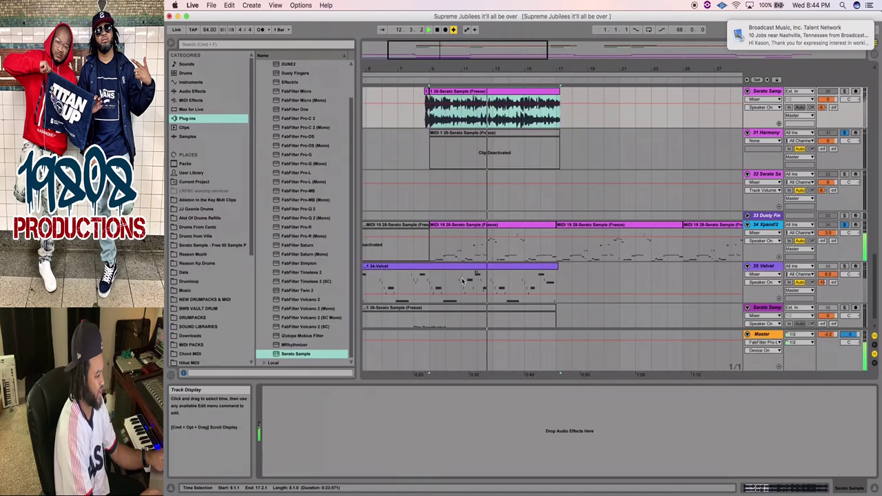
Show the two EQ Eight devices on Serato Sample track 28 and select the track's clip at bar 17
{"action": "scroll", "coordinate": [482, 153], "scroll_direction": "up", "scroll_amount": 5}
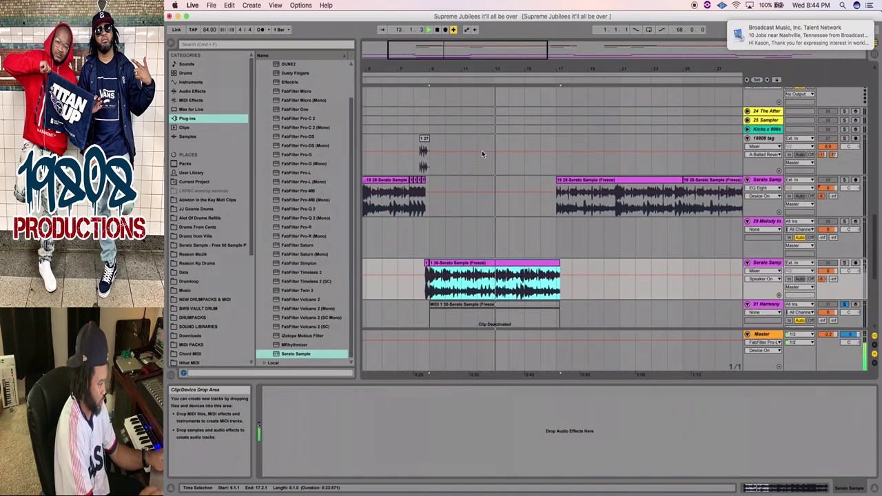
{"action": "left_click", "coordinate": [396, 180]}
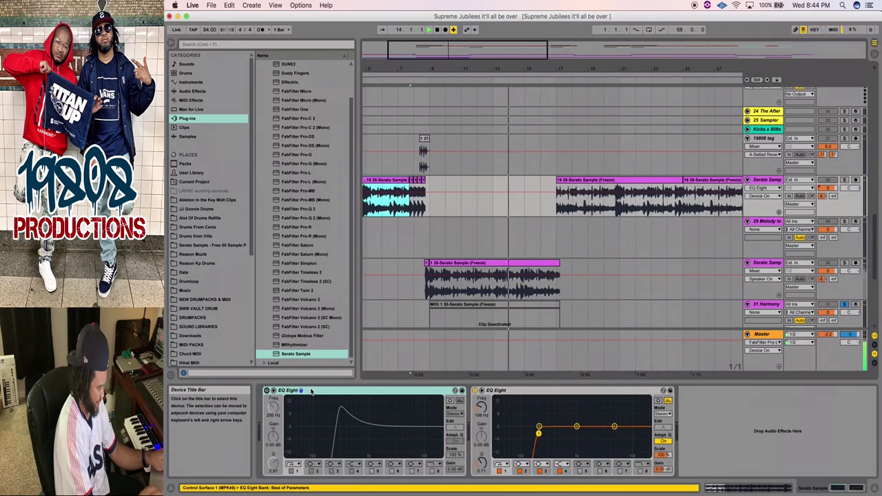
{"action": "left_click", "coordinate": [537, 397]}
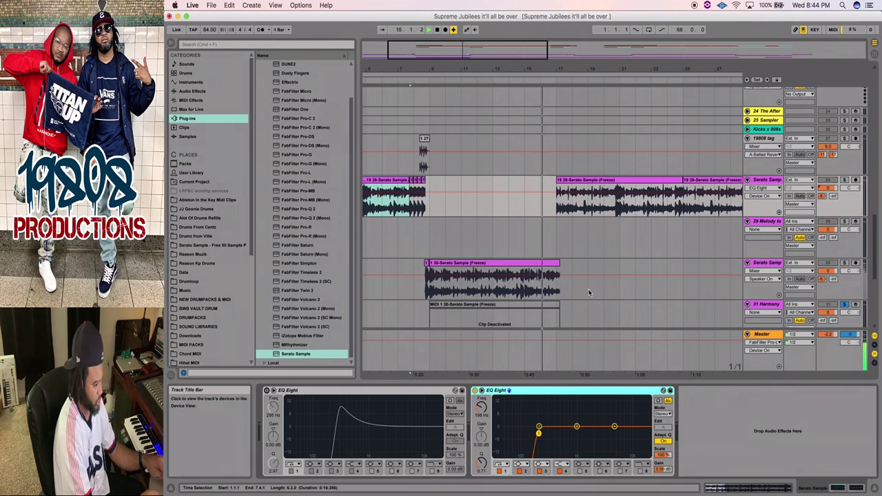
{"action": "left_click", "coordinate": [601, 181]}
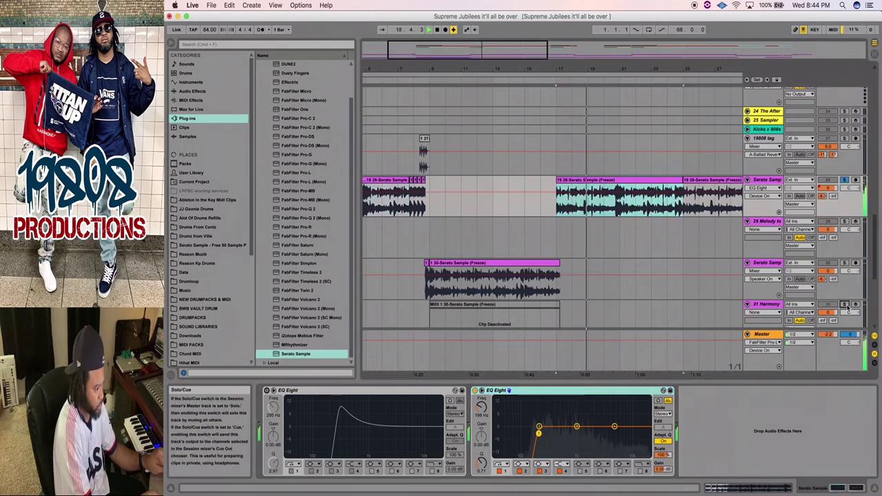
Compare Serato Sample track 28 with its second EQ Eight off and on, and clear the solos so every track plays
{"action": "scroll", "coordinate": [664, 252], "scroll_direction": "down", "scroll_amount": 5}
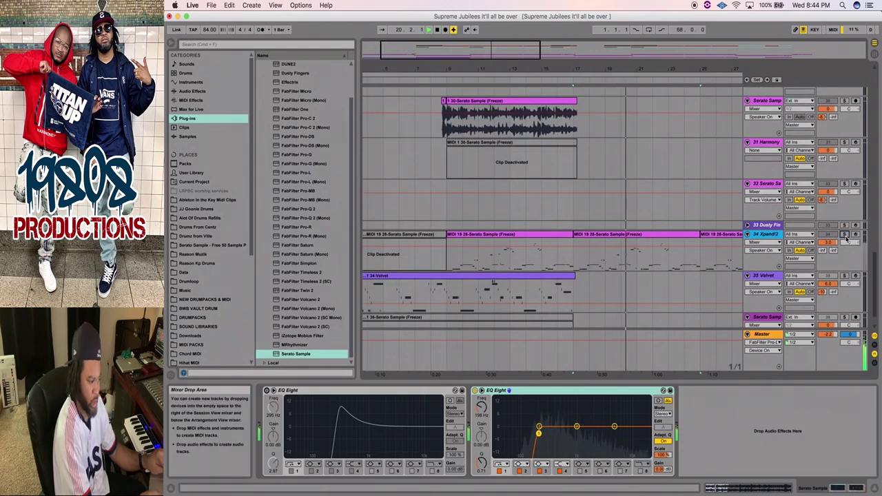
{"action": "left_click", "coordinate": [475, 391]}
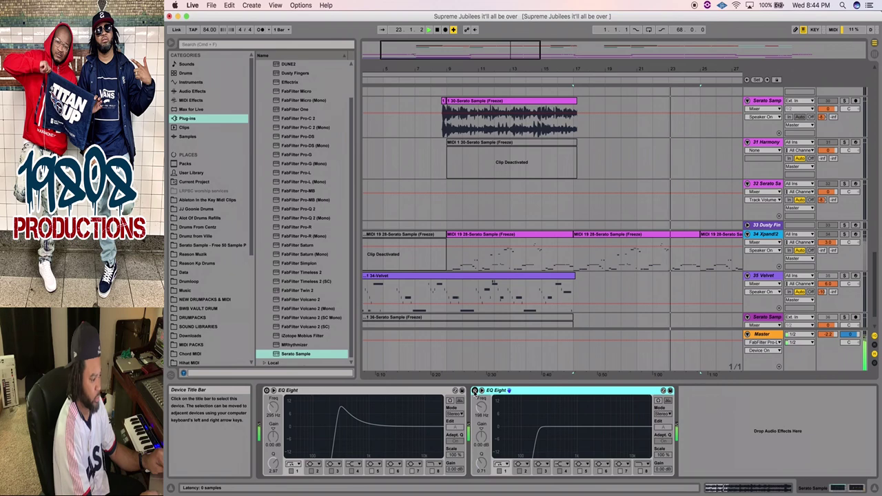
{"action": "left_click", "coordinate": [474, 390]}
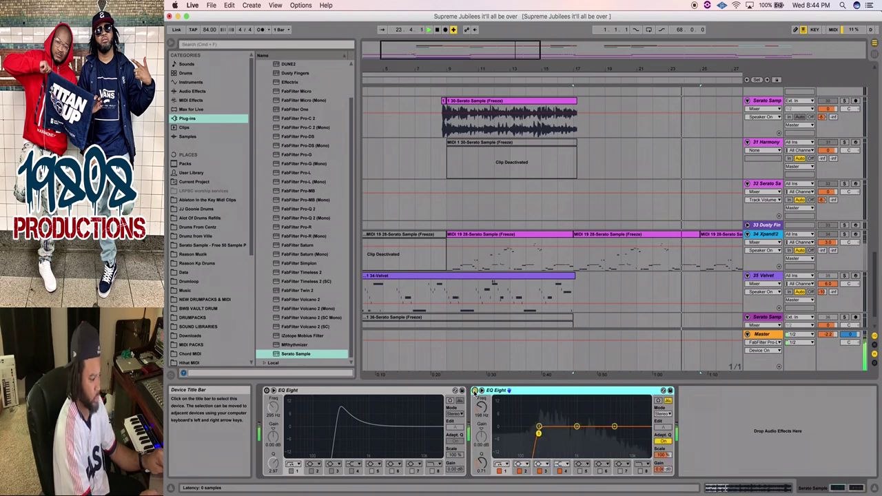
{"action": "scroll", "coordinate": [854, 262], "scroll_direction": "up", "scroll_amount": 2}
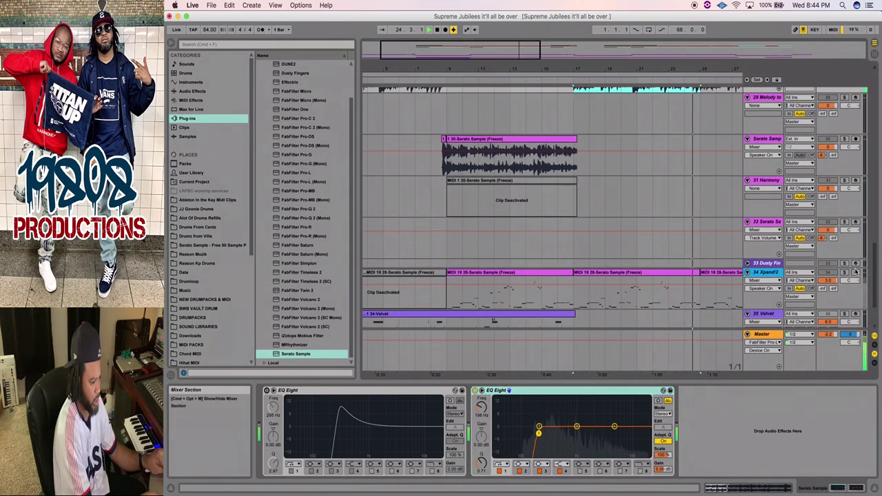
{"action": "left_click", "coordinate": [844, 273]}
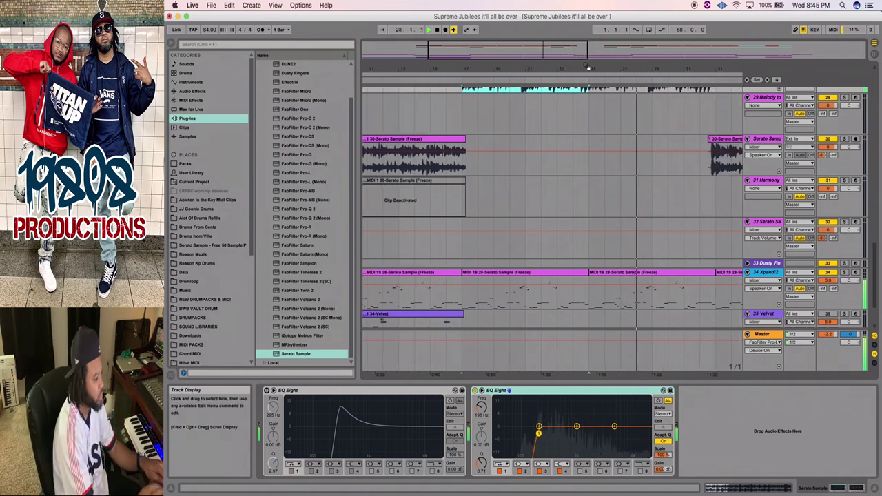
Zoom in on the short chops before bar 33 on Serato Sample track 28 and toggle its solo to audition them
{"action": "left_click_drag", "start_coordinate": [582, 69], "coordinate": [582, 28]}
{"action": "scroll", "coordinate": [480, 230], "scroll_direction": "up", "scroll_amount": 5}
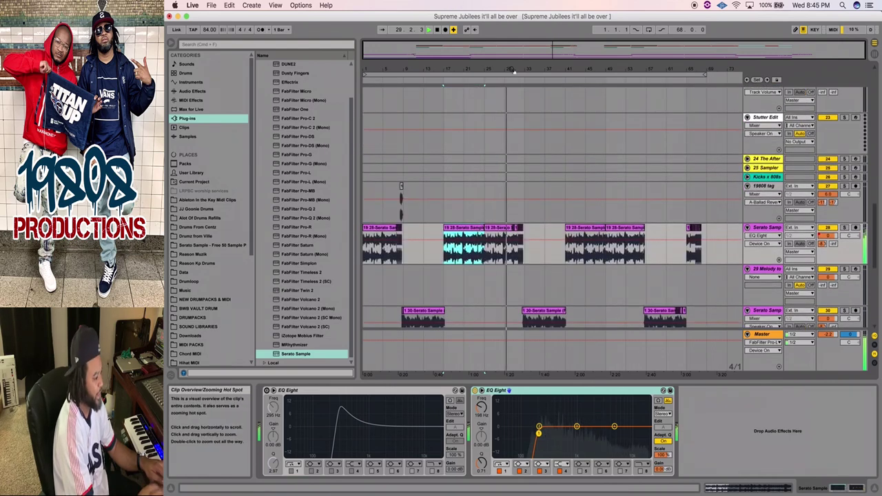
{"action": "left_click_drag", "start_coordinate": [514, 70], "coordinate": [527, 145]}
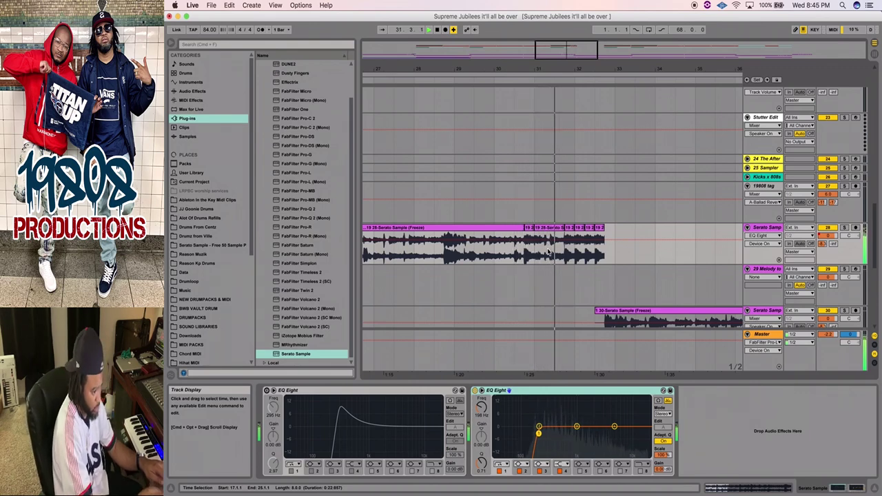
{"action": "left_click", "coordinate": [845, 228]}
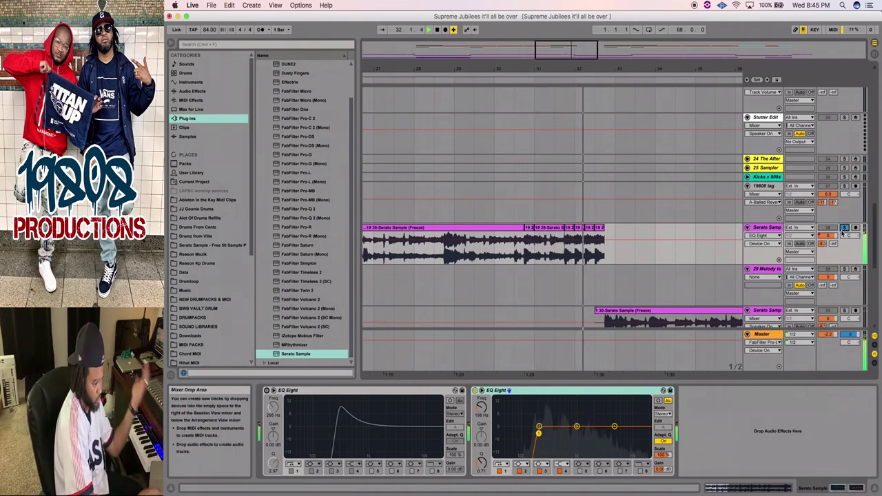
{"action": "left_click", "coordinate": [844, 229]}
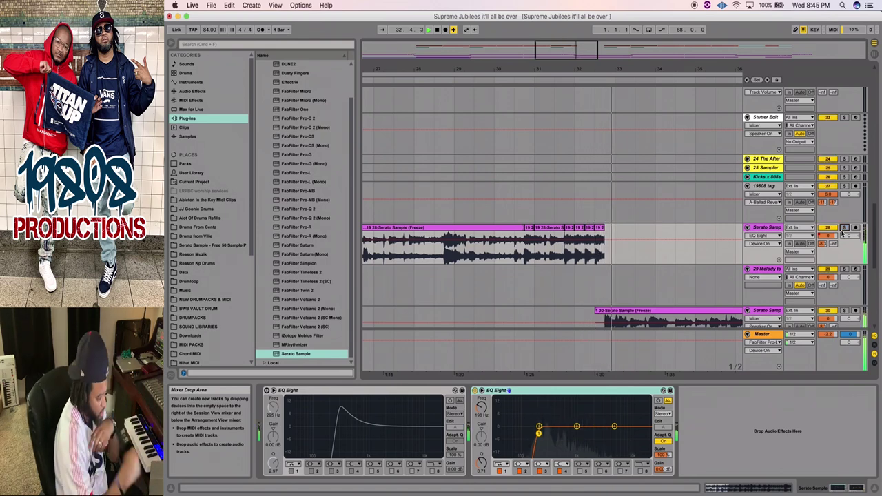
Zoom back out over the arrangement, stop playback, and return the song position to 1.1.1
{"action": "left_click_drag", "start_coordinate": [527, 64], "coordinate": [527, 31]}
{"action": "scroll", "coordinate": [581, 229], "scroll_direction": "down", "scroll_amount": 10}
{"action": "scroll", "coordinate": [581, 229], "scroll_direction": "up", "scroll_amount": 8}
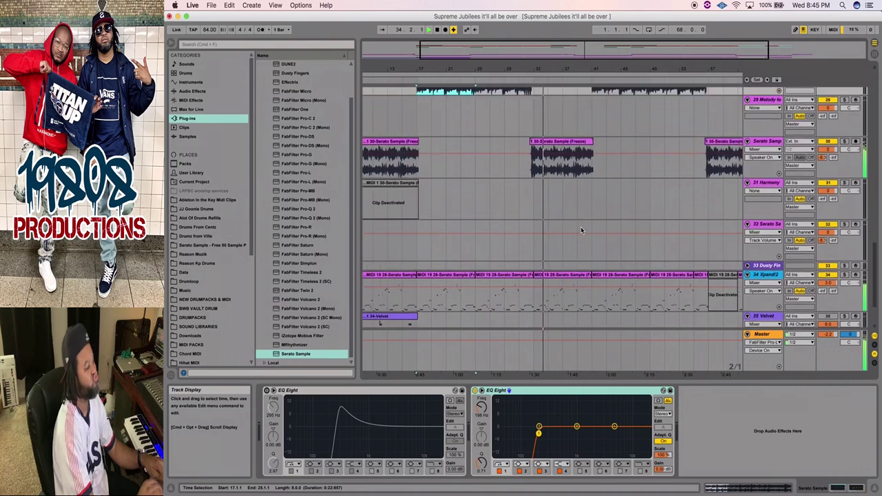
{"action": "left_click", "coordinate": [437, 29]}
{"action": "left_click", "coordinate": [438, 30]}
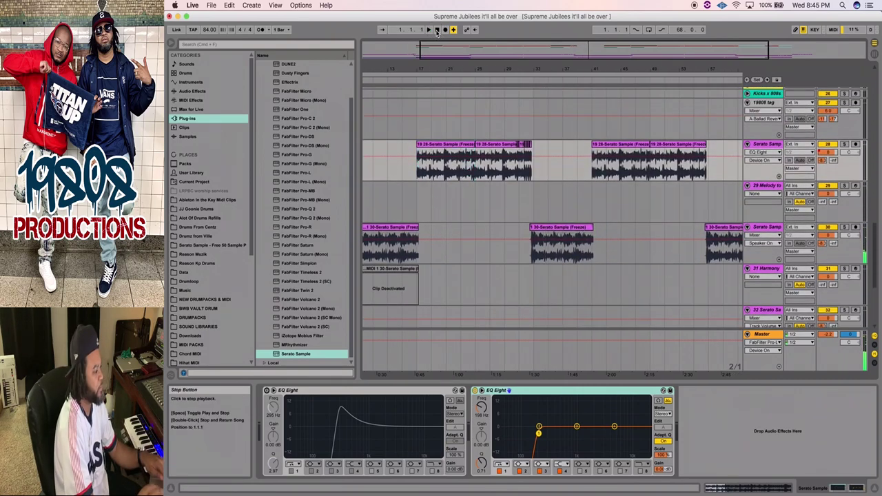
Play the full beat from the beginning of the song and bring the Kicks x 808s track into view
{"action": "scroll", "coordinate": [417, 214], "scroll_direction": "left", "scroll_amount": 3}
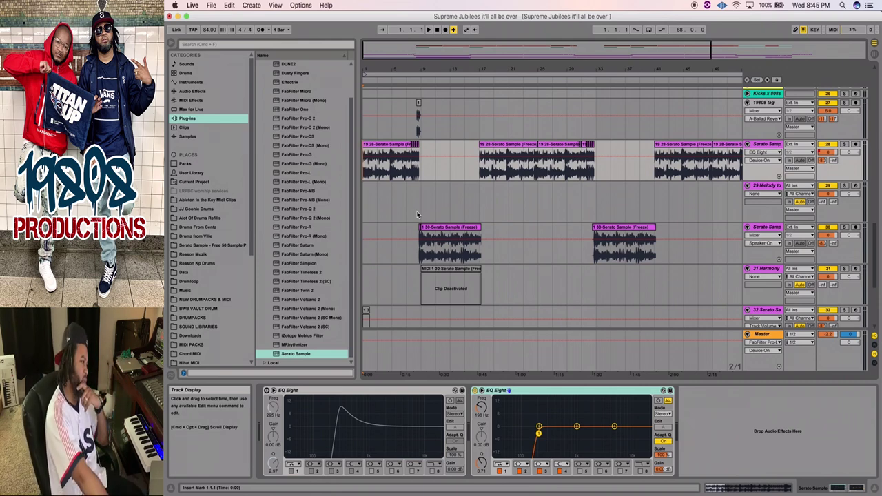
{"action": "scroll", "coordinate": [416, 211], "scroll_direction": "up", "scroll_amount": 5}
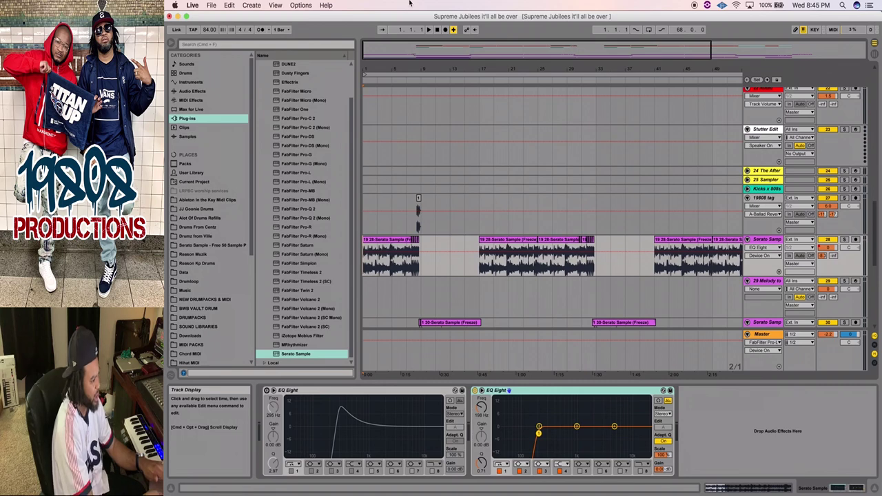
{"action": "left_click", "coordinate": [427, 29]}
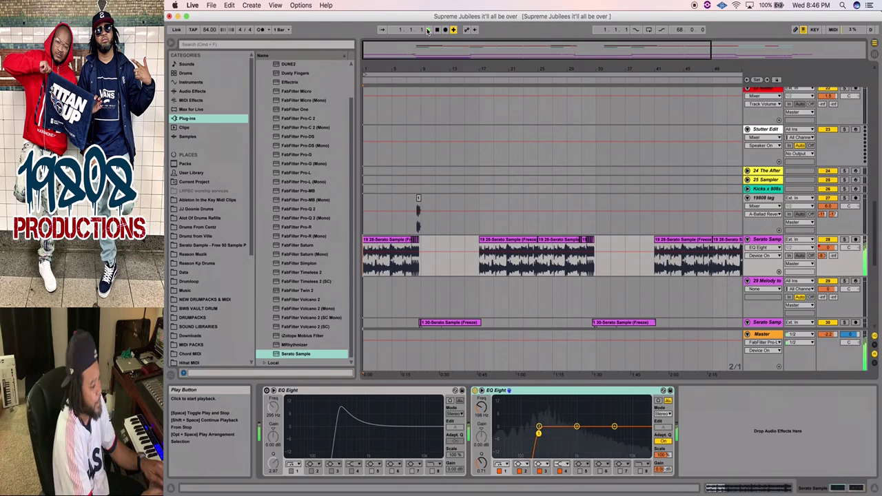
{"action": "left_click_drag", "start_coordinate": [874, 242], "coordinate": [864, 115]}
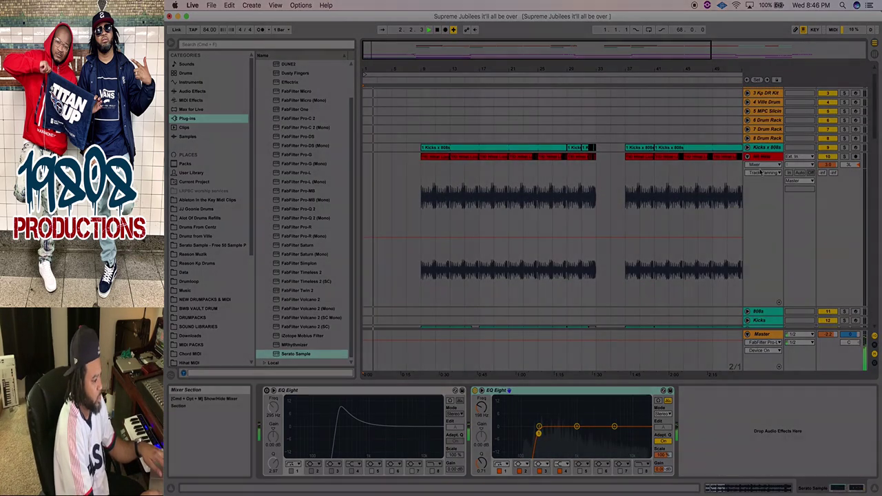